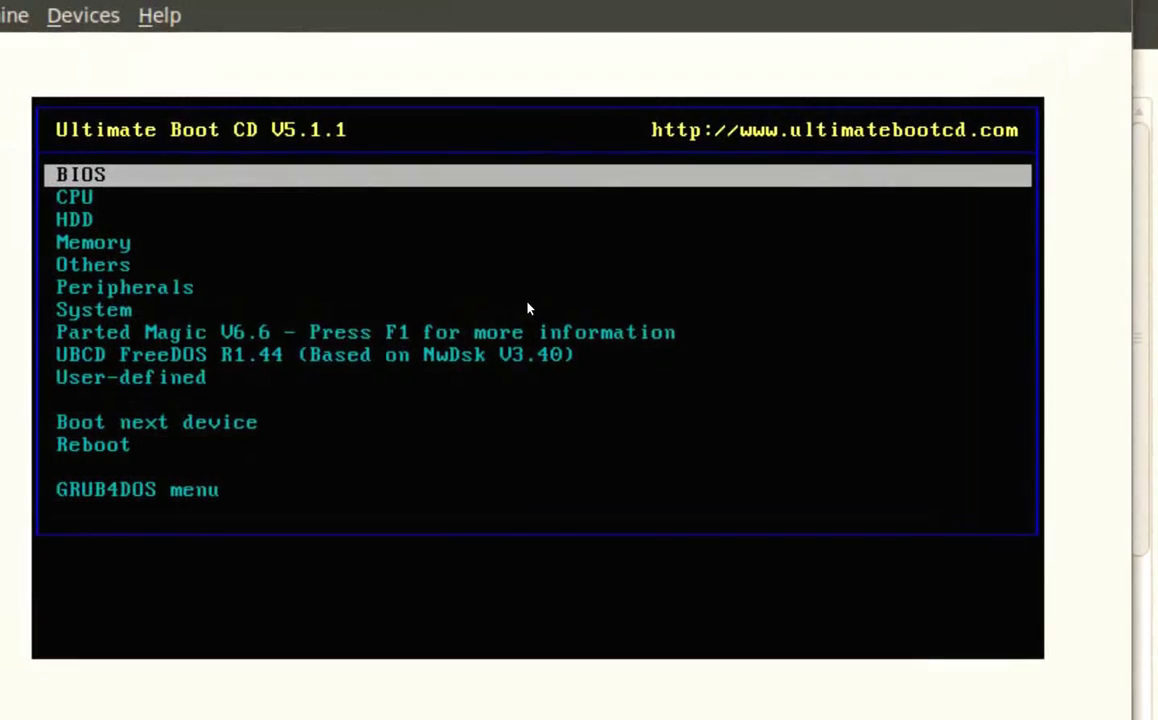
- Capture input into the VM and browse the BIOS tools: !BIOS V3.20, BIOS V1.35.0, CMOSPWD V5.0
{"action": "left_click", "coordinate": [512, 311]}
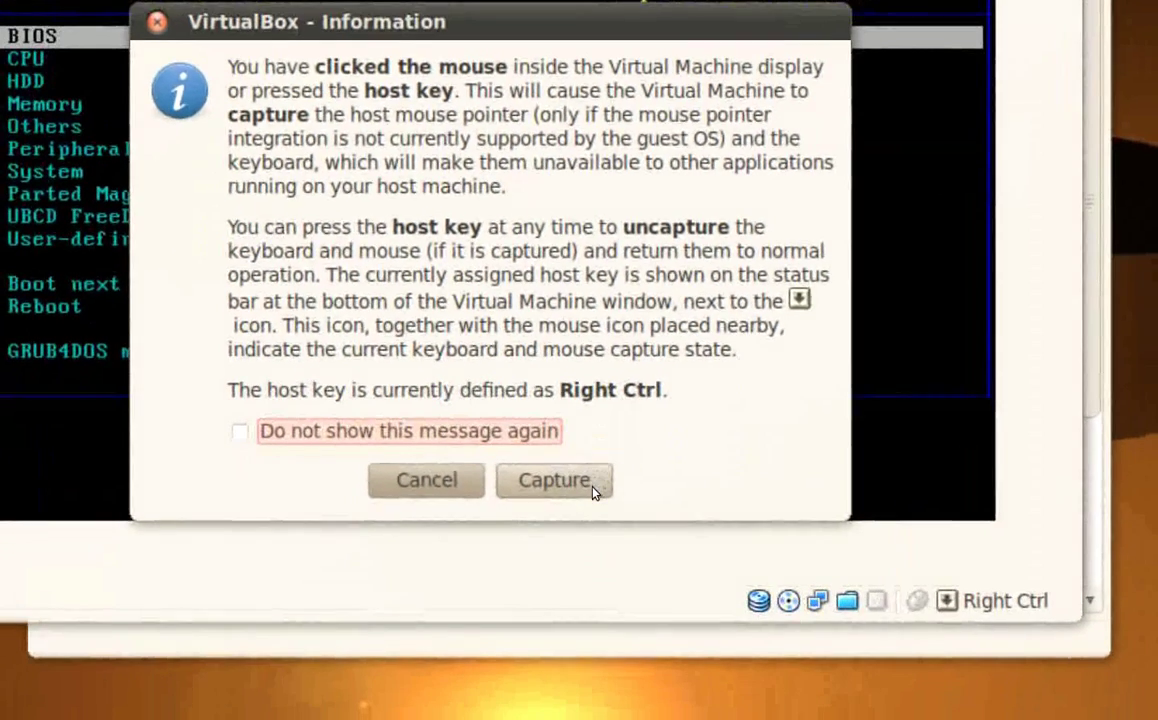
{"action": "left_click", "coordinate": [590, 485]}
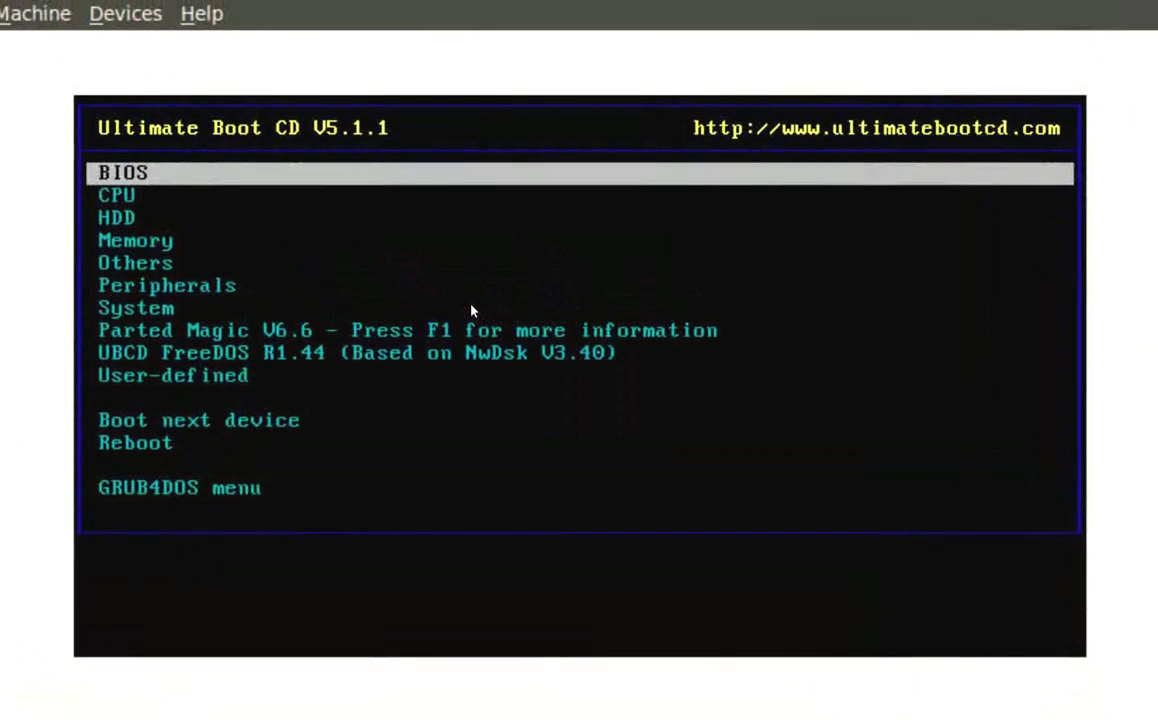
{"action": "key", "text": "Down"}
{"action": "key", "text": "Up"}
{"action": "key", "text": "Down"}
{"action": "key", "text": "Down"}
{"action": "key", "text": "Down"}
{"action": "key", "text": "Down"}
{"action": "key", "text": "Up"}
{"action": "key", "text": "Up"}
{"action": "key", "text": "Up"}
{"action": "key", "text": "Up"}
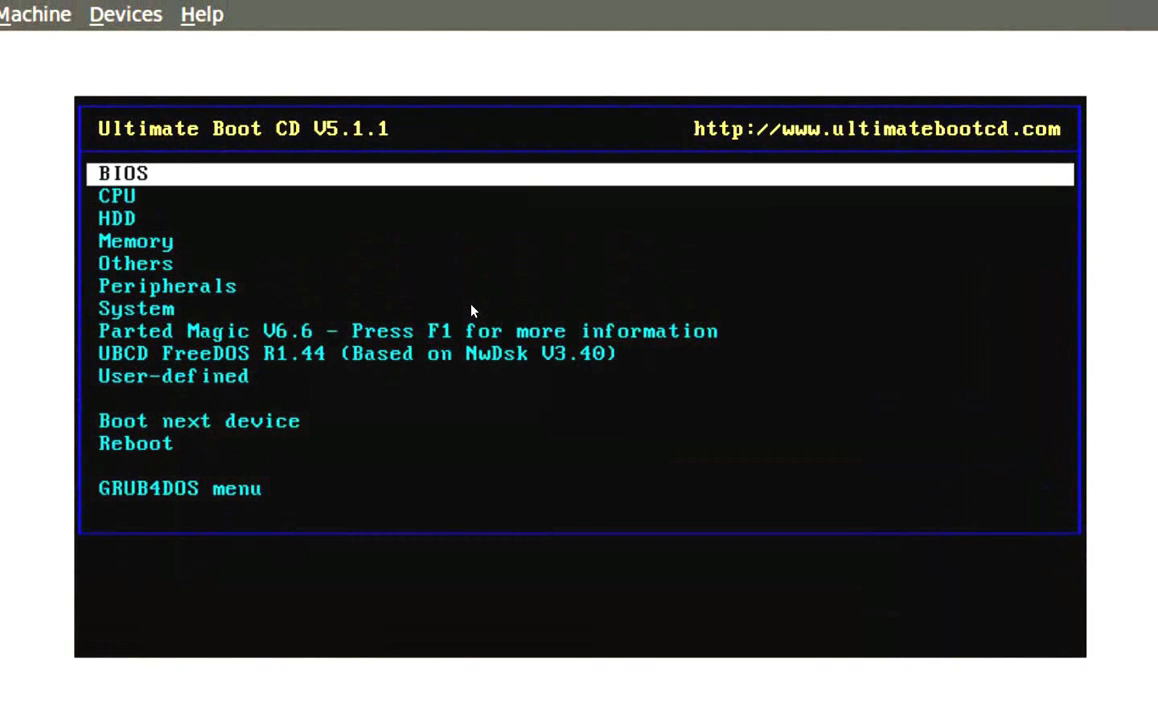
{"action": "key", "text": "Return"}
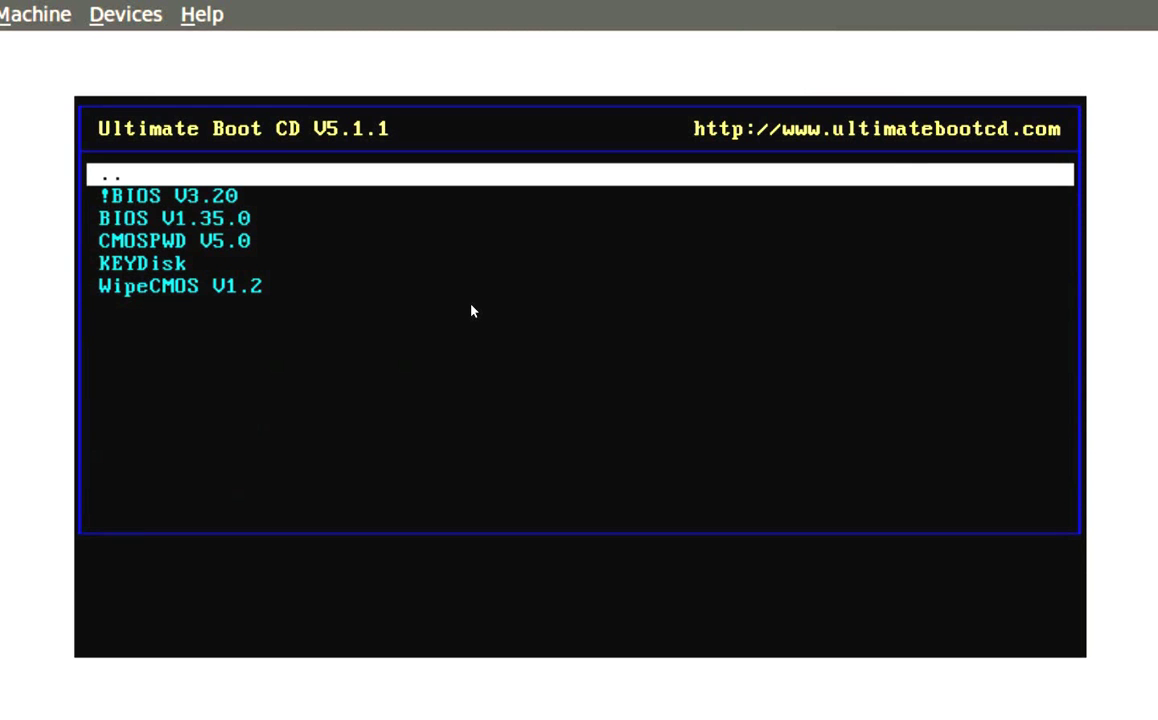
{"action": "key", "text": "Down"}
{"action": "key", "text": "Down"}
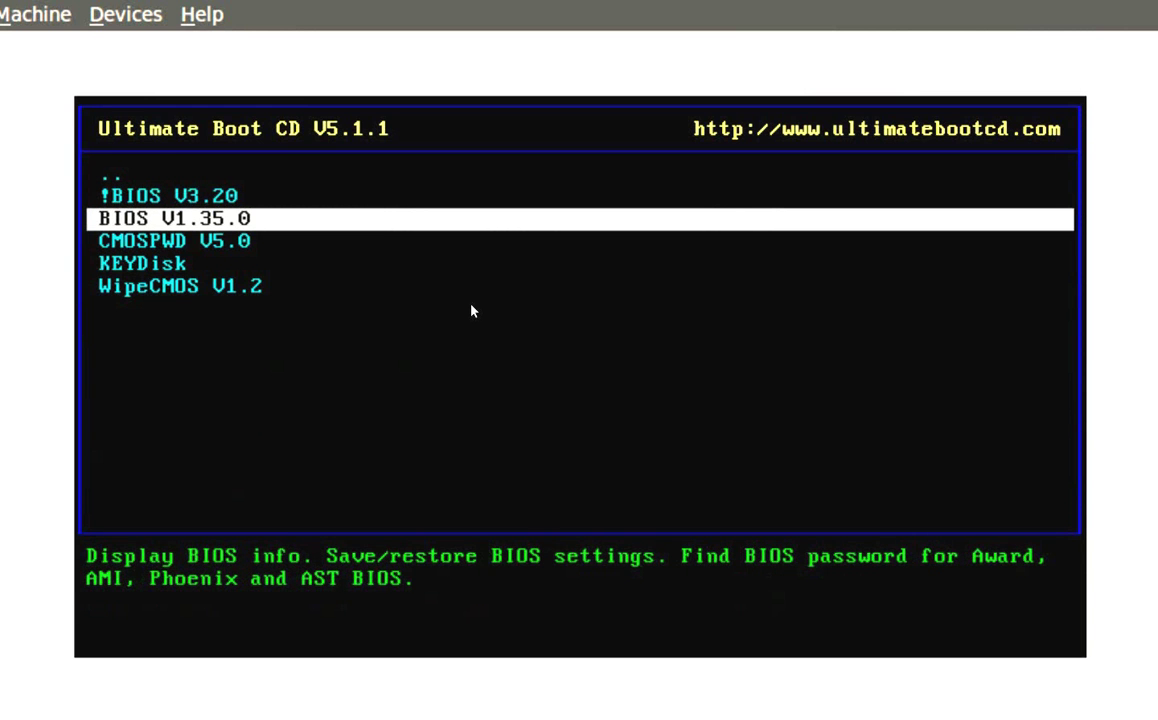
{"action": "key", "text": "Down"}
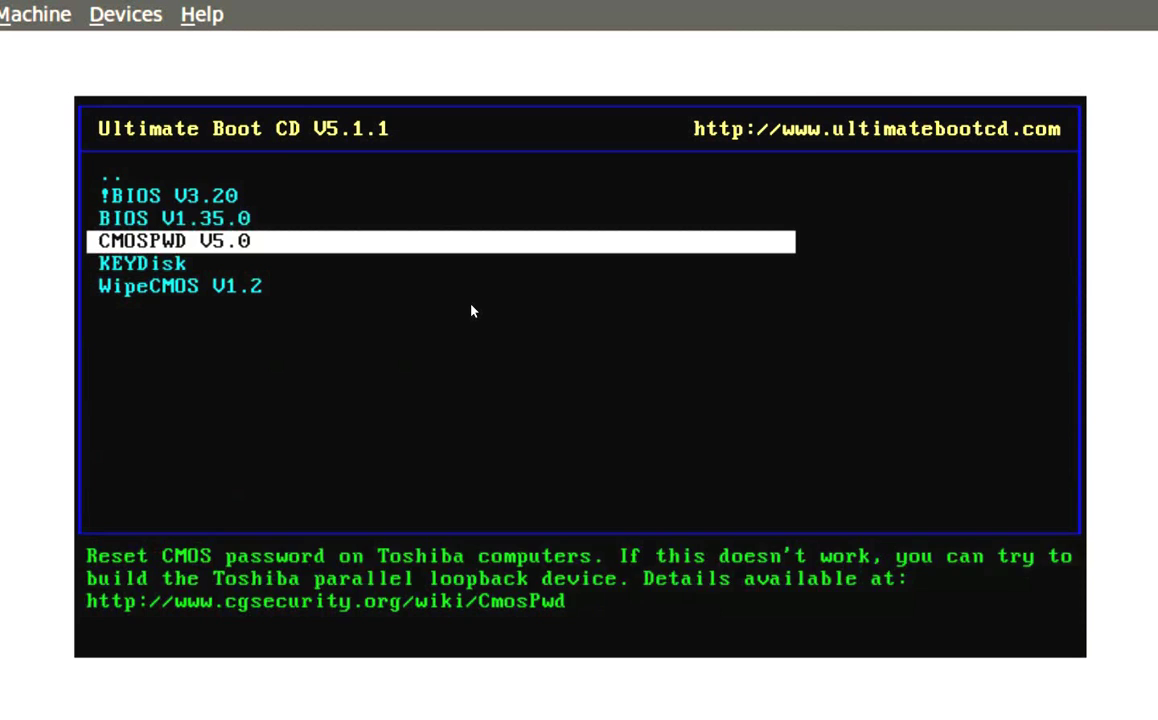
{"action": "key", "text": "Up"}
{"action": "key", "text": "Up"}
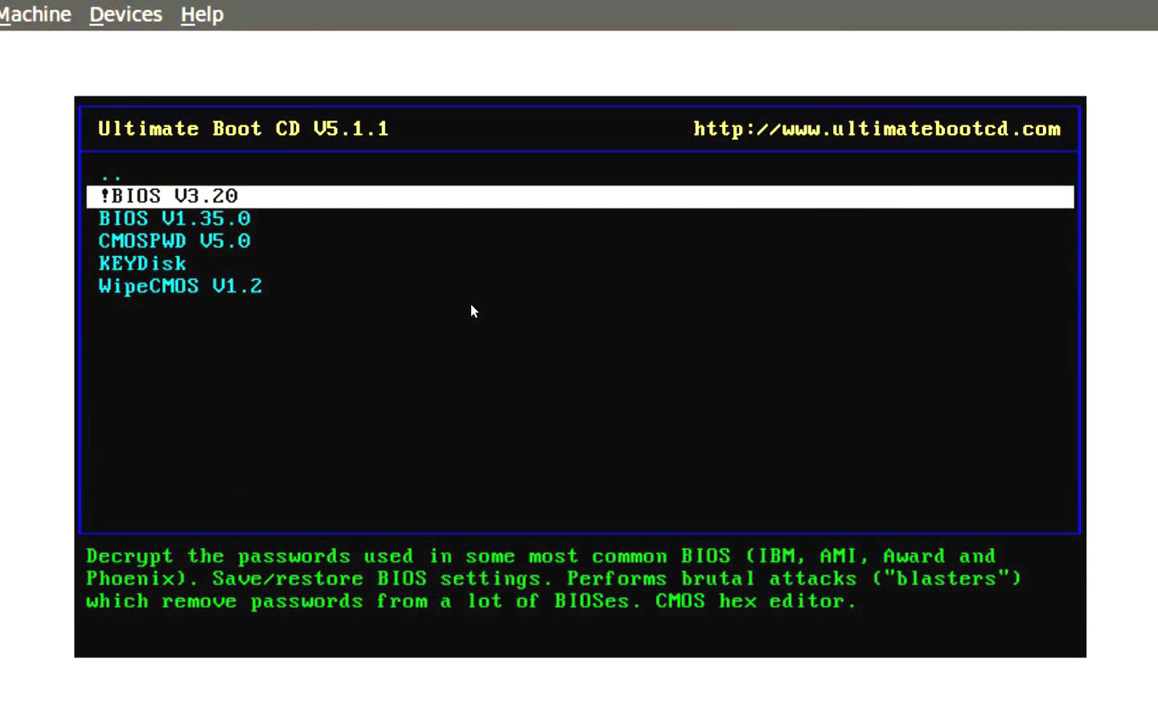
{"action": "key", "text": "Up"}
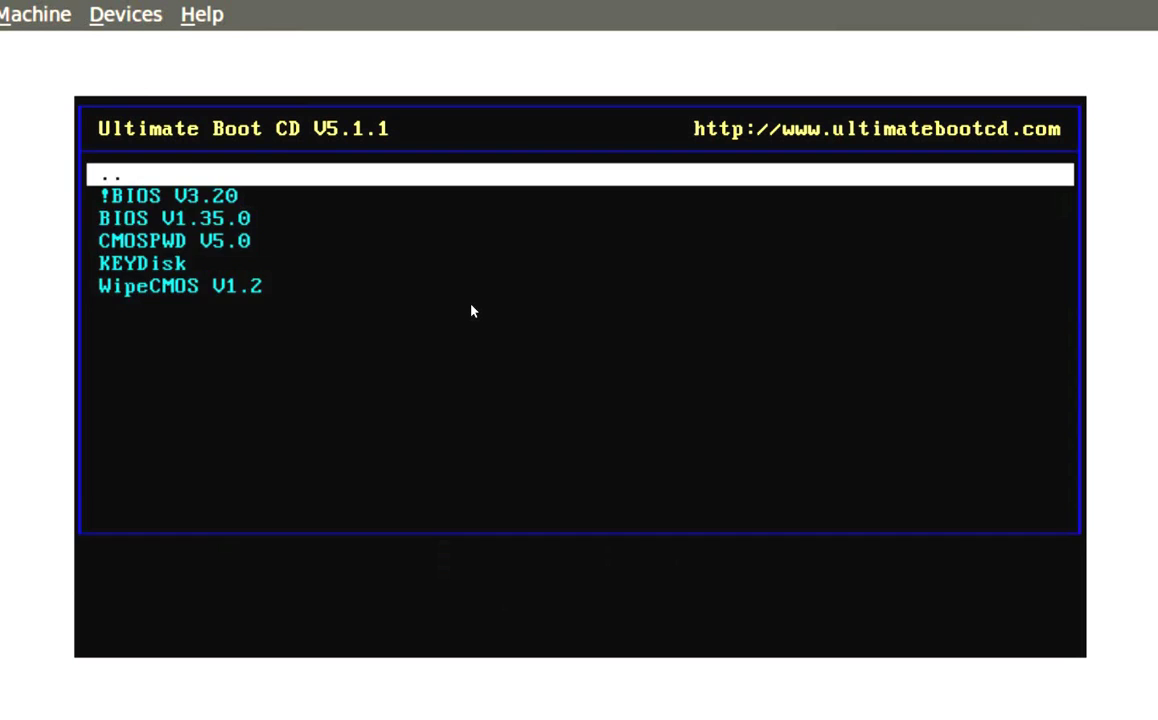
{"action": "key", "text": "Return"}
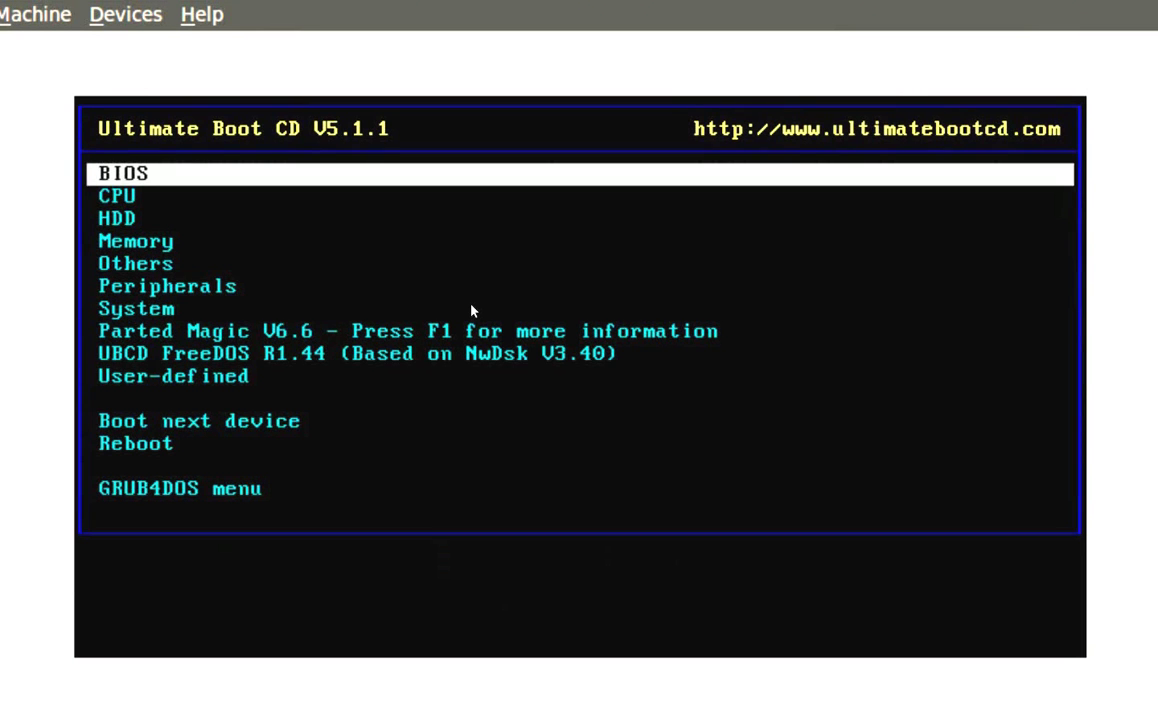
- Browse the CPU tools, including CPU Burn-in V1.00, Mersenne Prime Test V24.14 and x86test
{"action": "key", "text": "Down"}
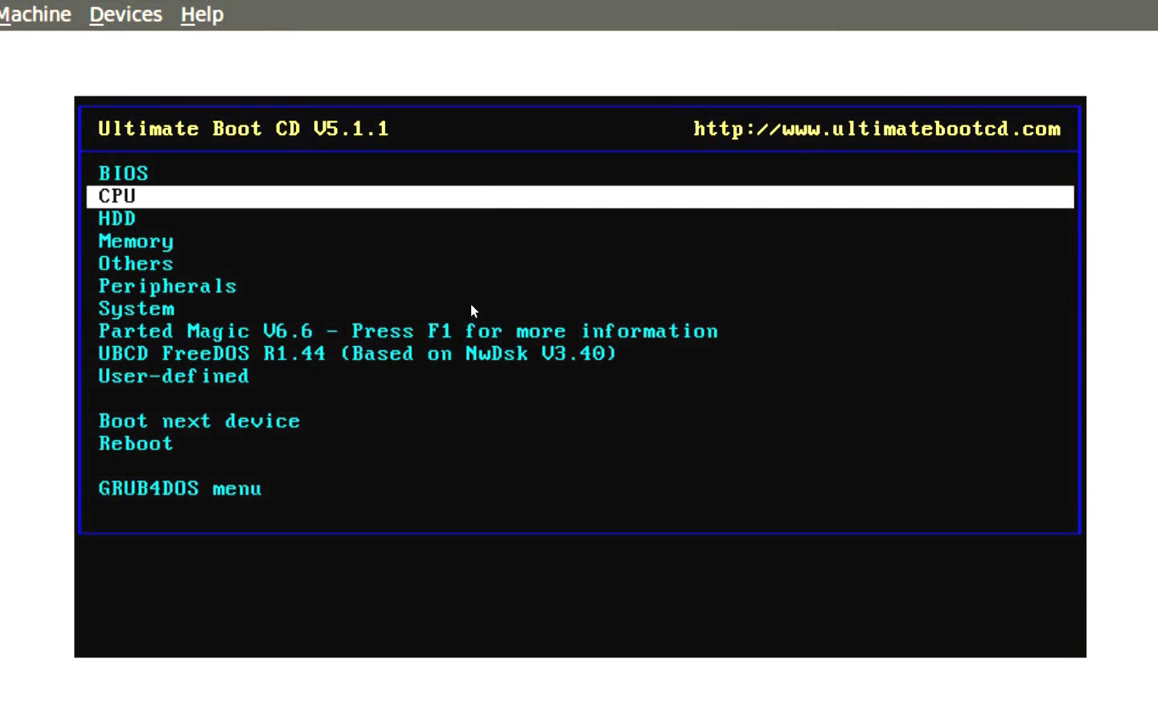
{"action": "key", "text": "Return"}
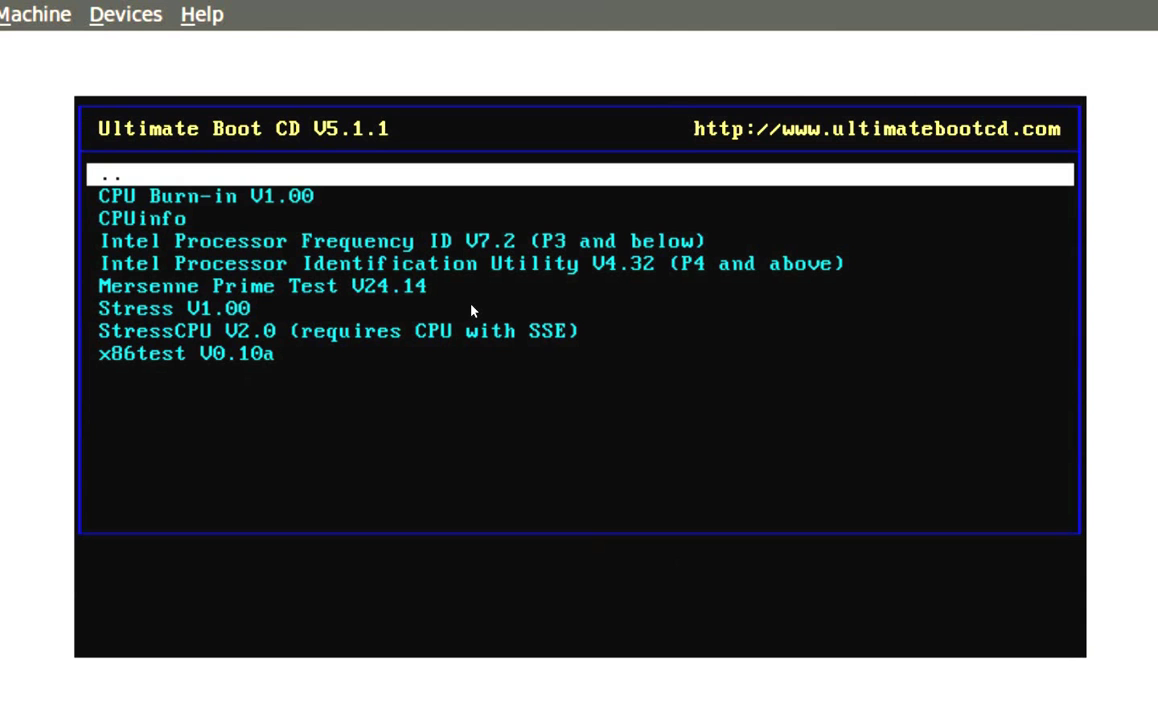
{"action": "key", "text": "Down"}
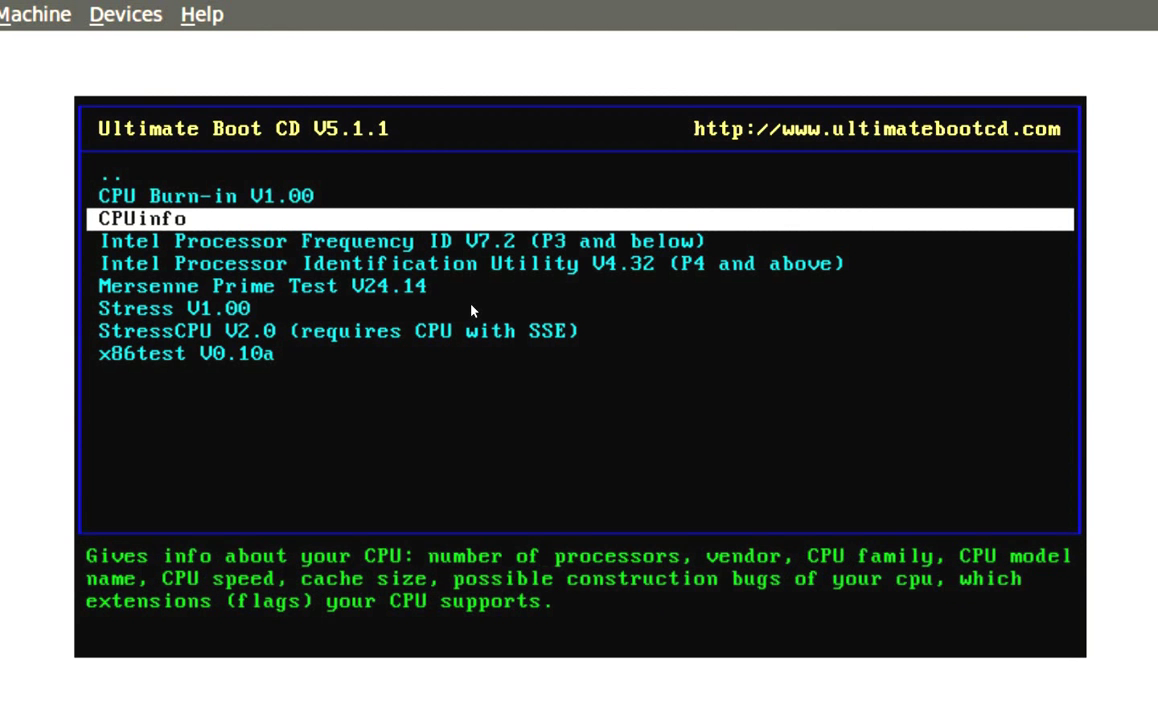
{"action": "key", "text": "Up"}
{"action": "key", "text": "Down"}
{"action": "key", "text": "Down"}
{"action": "key", "text": "Down"}
{"action": "key", "text": "Down"}
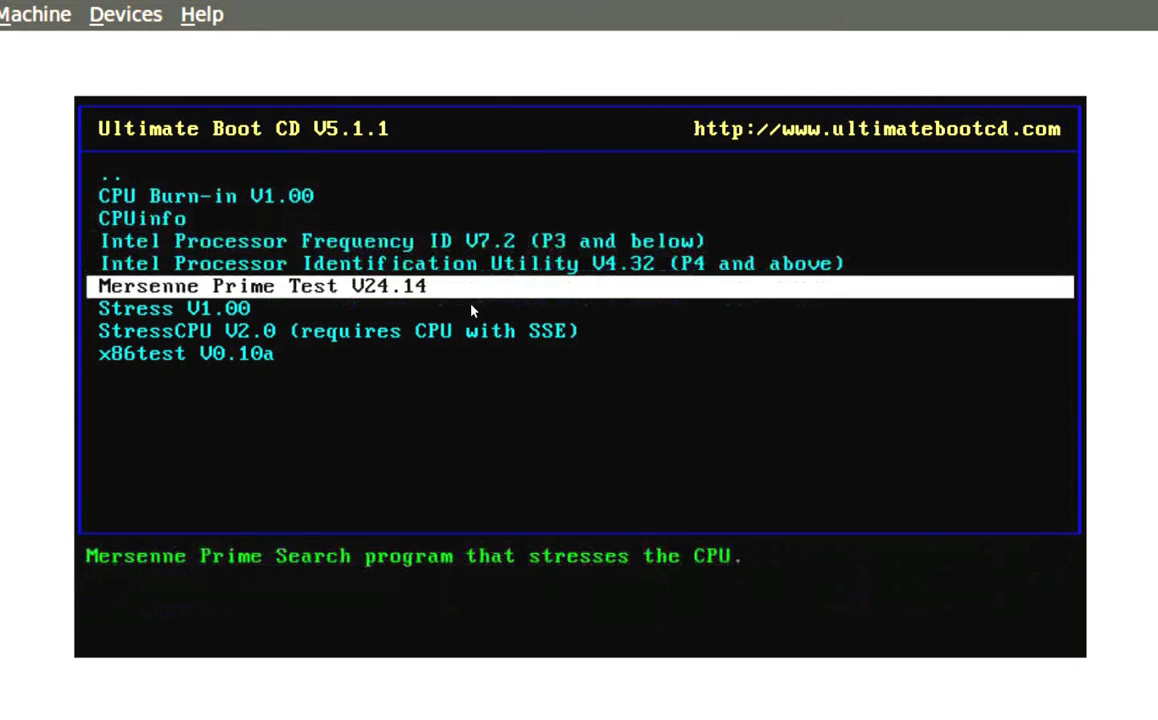
{"action": "key", "text": "Down"}
{"action": "key", "text": "Down"}
{"action": "key", "text": "Down"}
{"action": "key", "text": "Up"}
{"action": "key", "text": "Up"}
{"action": "key", "text": "Up"}
{"action": "key", "text": "Up"}
{"action": "key", "text": "Up"}
{"action": "key", "text": "Up"}
{"action": "key", "text": "Up"}
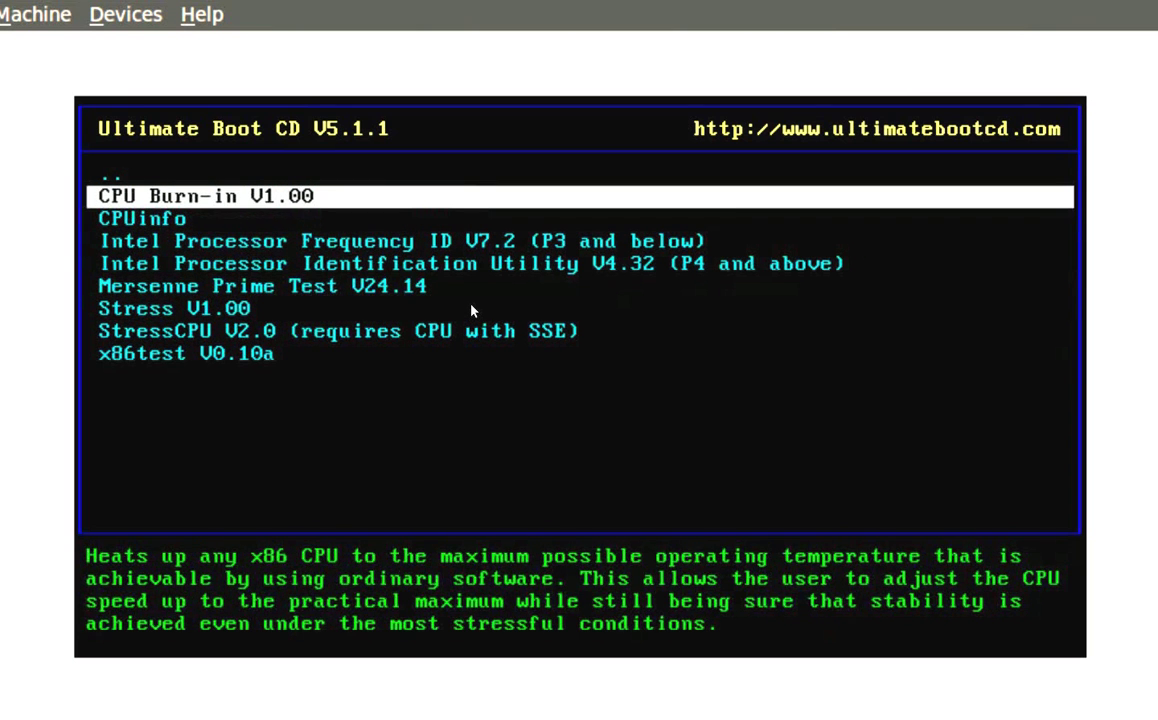
{"action": "key", "text": "Up"}
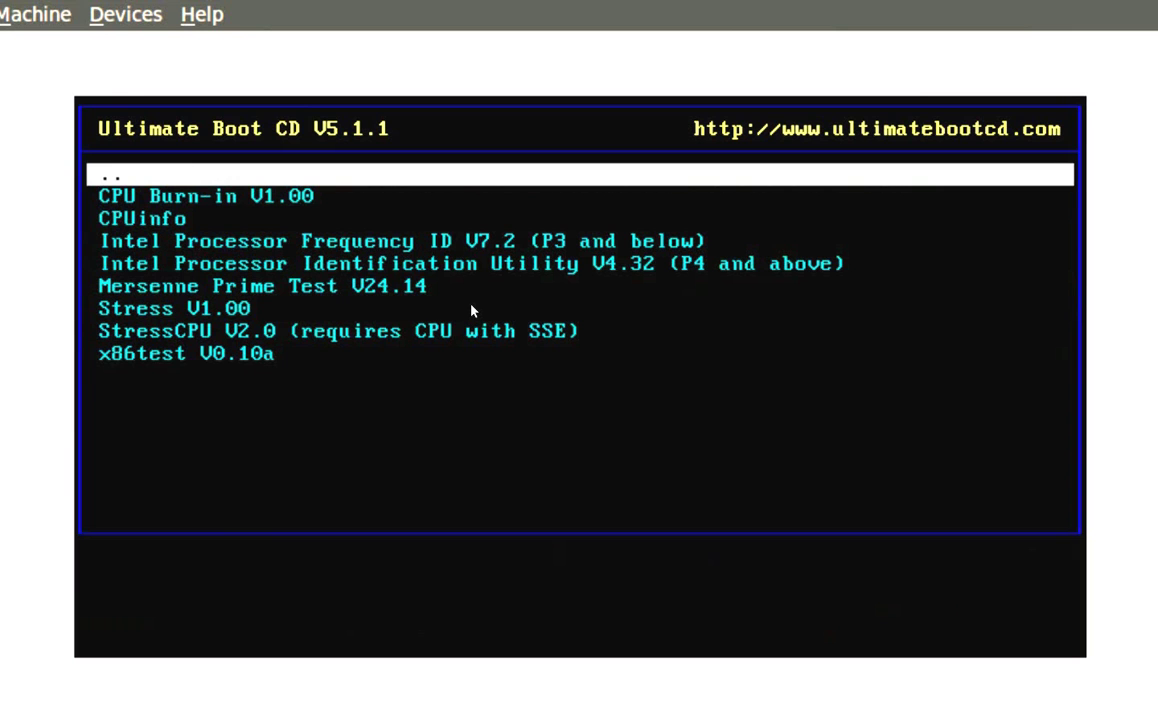
{"action": "key", "text": "Return"}
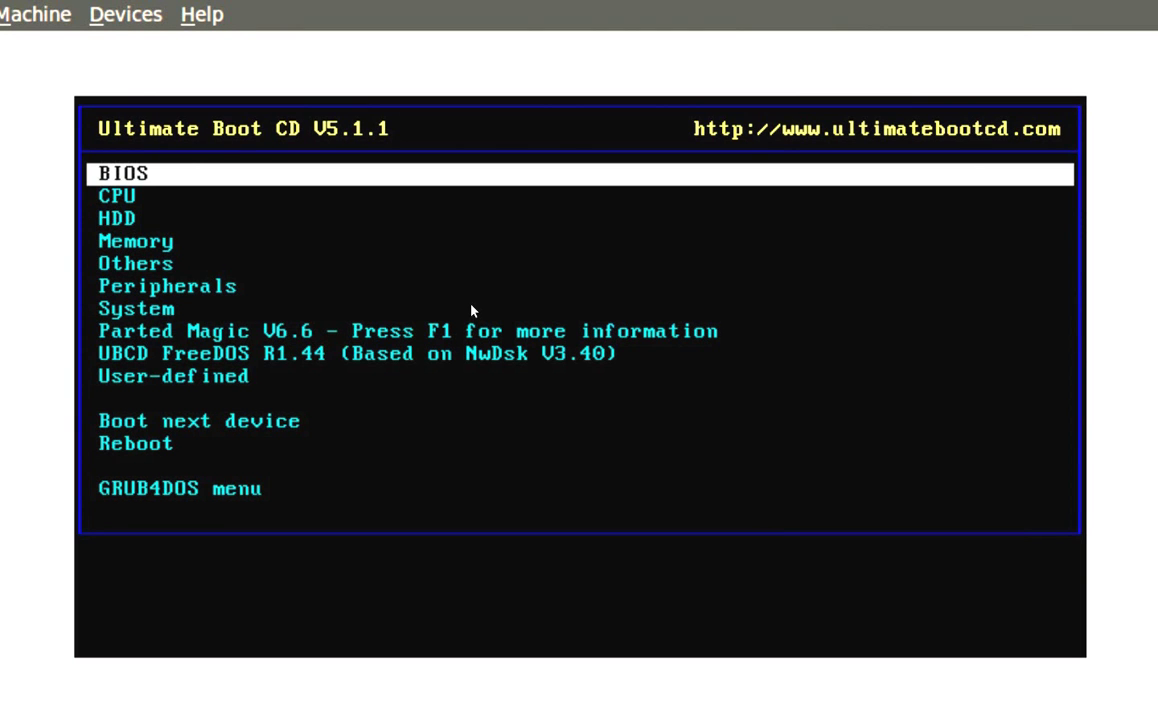
- Browse the HDD tool categories from Boot Management through Partition Management
{"action": "key", "text": "Down"}
{"action": "key", "text": "Down"}
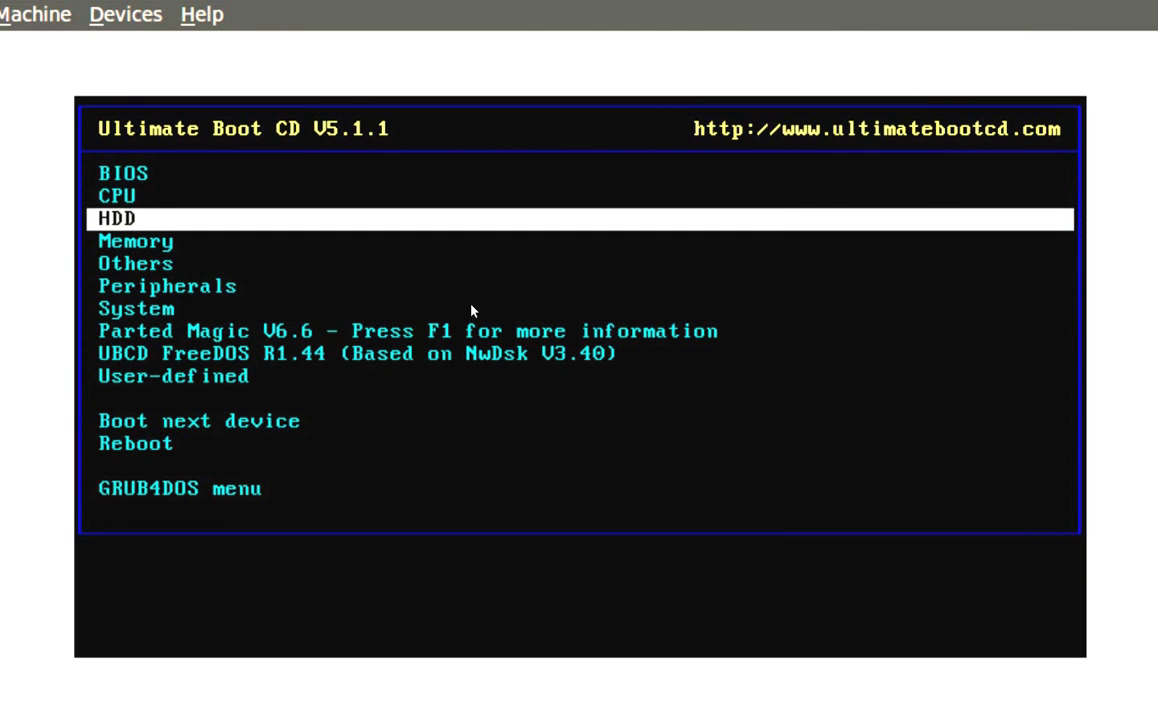
{"action": "key", "text": "Return"}
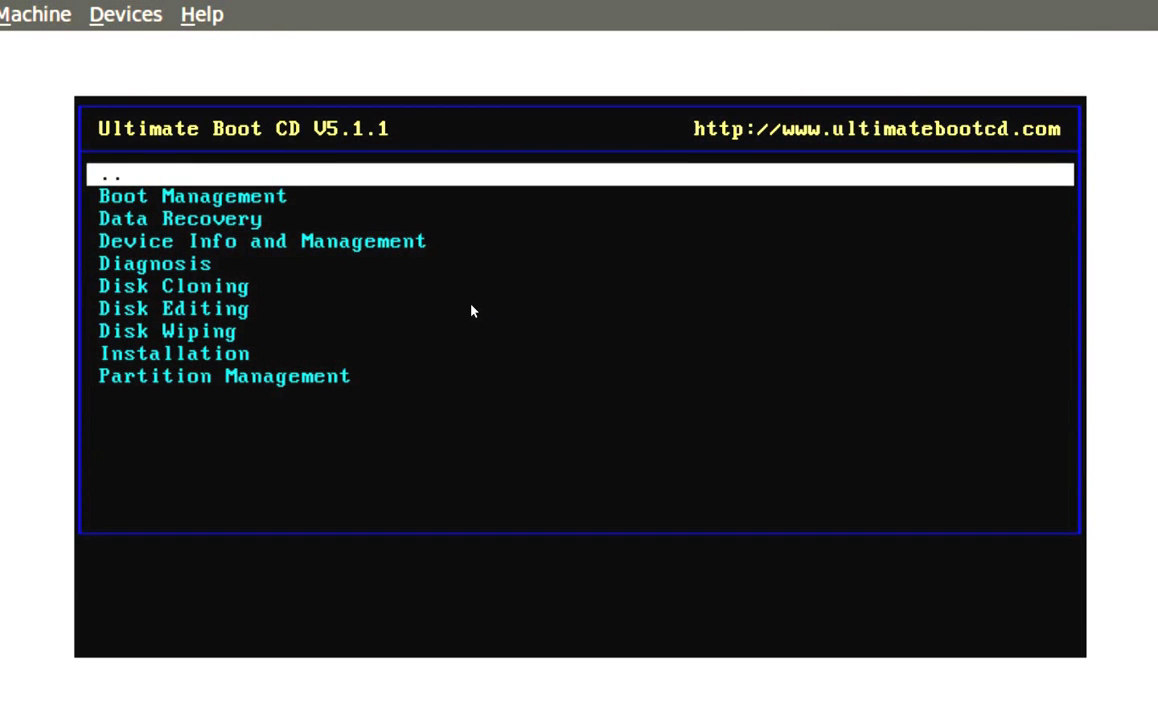
{"action": "key", "text": "Down"}
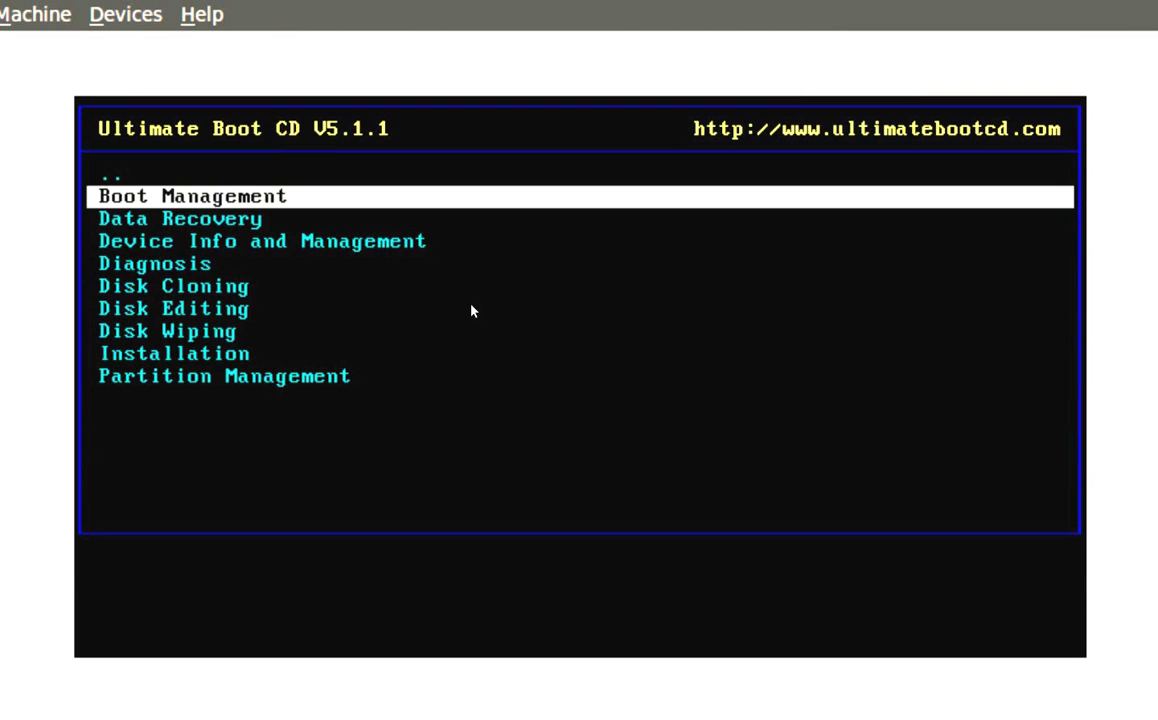
{"action": "key", "text": "Down"}
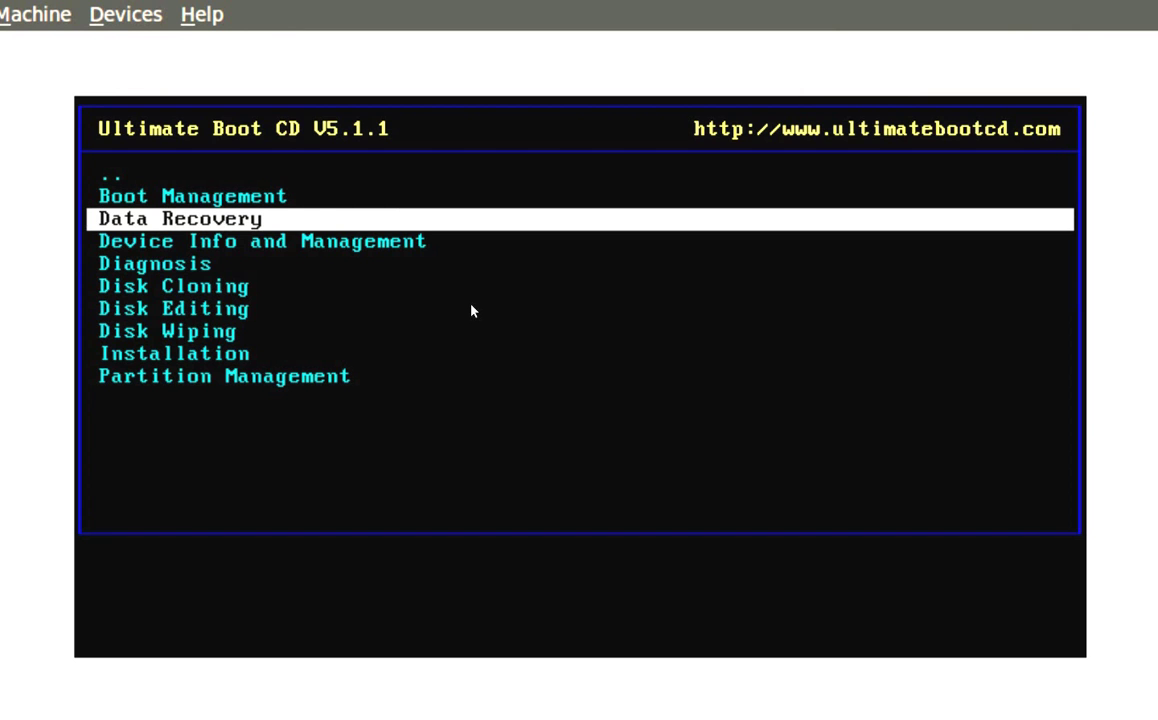
{"action": "key", "text": "Down"}
{"action": "key", "text": "Down"}
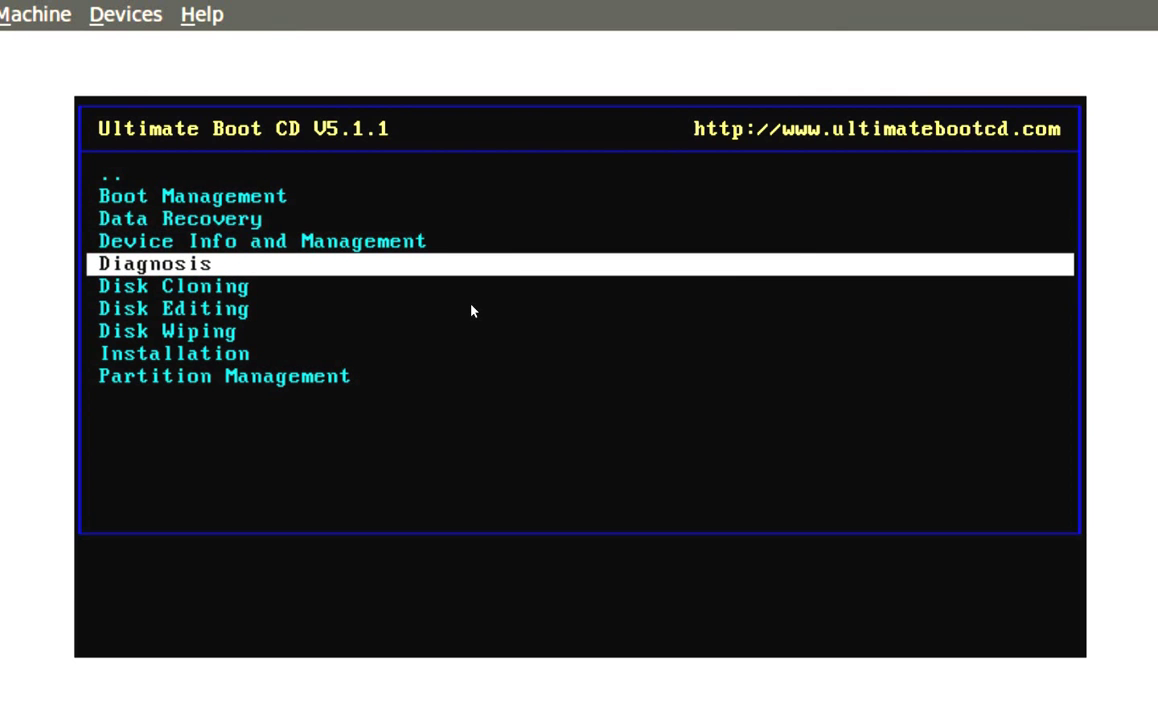
{"action": "key", "text": "Down"}
{"action": "key", "text": "Down"}
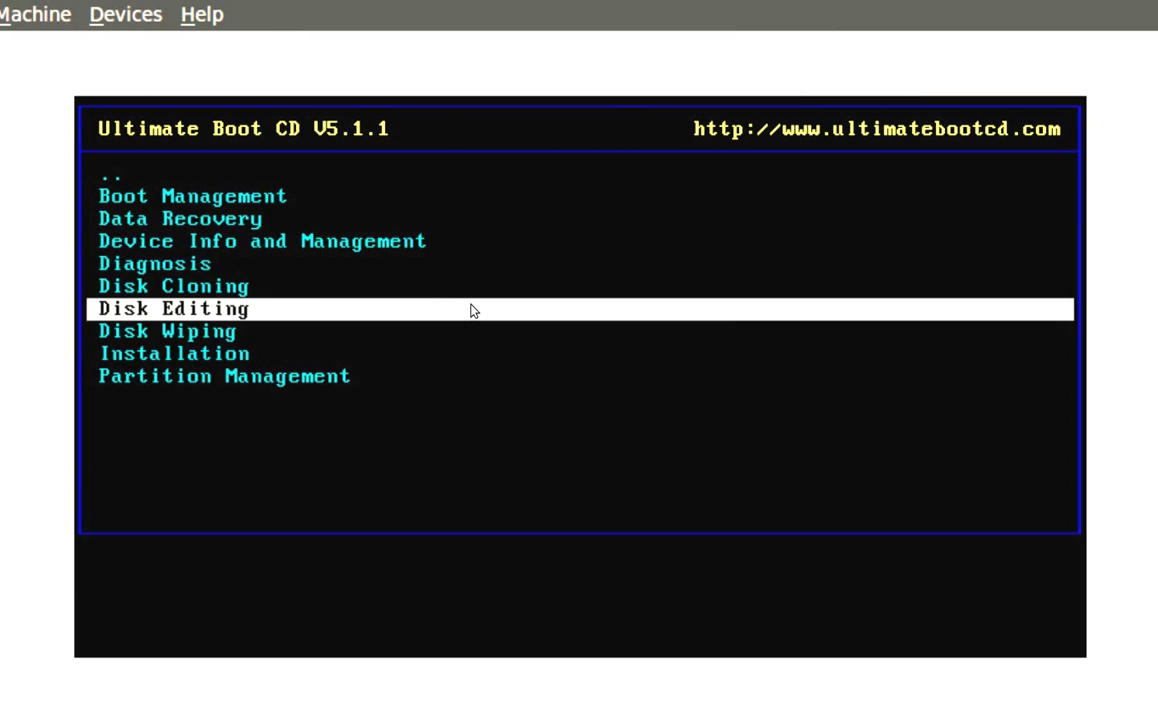
{"action": "key", "text": "Down"}
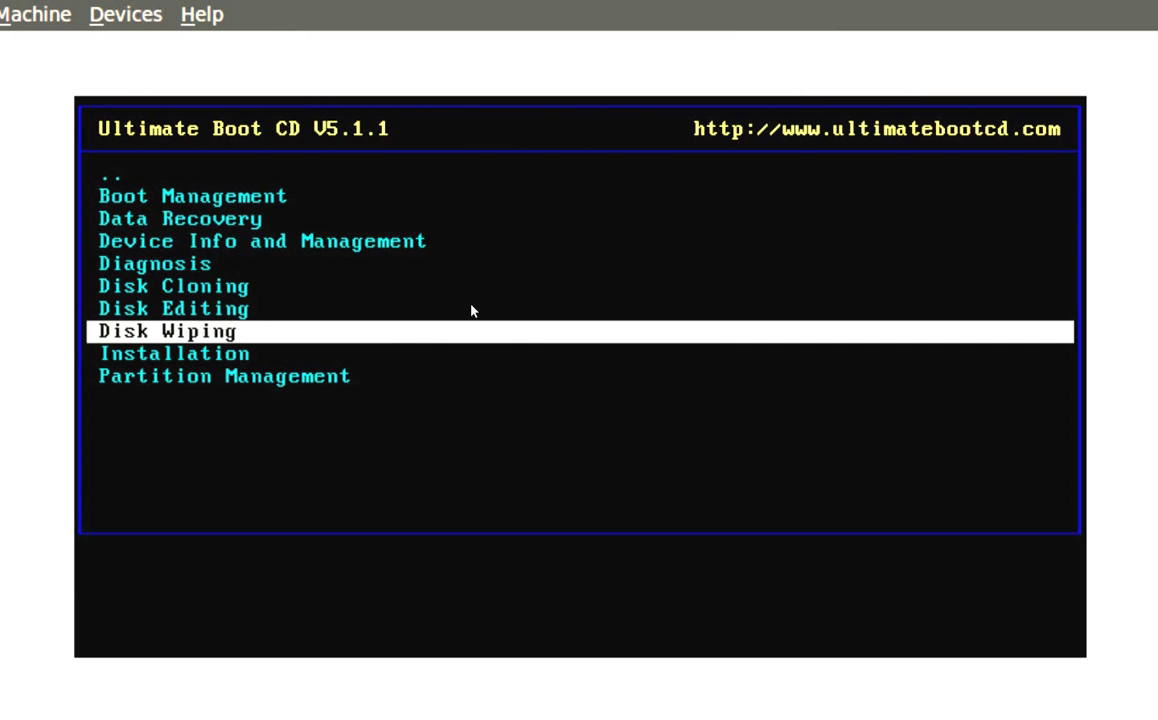
{"action": "key", "text": "Down"}
{"action": "key", "text": "Down"}
{"action": "key", "text": "Up"}
{"action": "key", "text": "Up"}
{"action": "key", "text": "Up"}
{"action": "key", "text": "Up"}
{"action": "key", "text": "Up"}
{"action": "key", "text": "Up"}
{"action": "key", "text": "Up"}
{"action": "key", "text": "Up"}
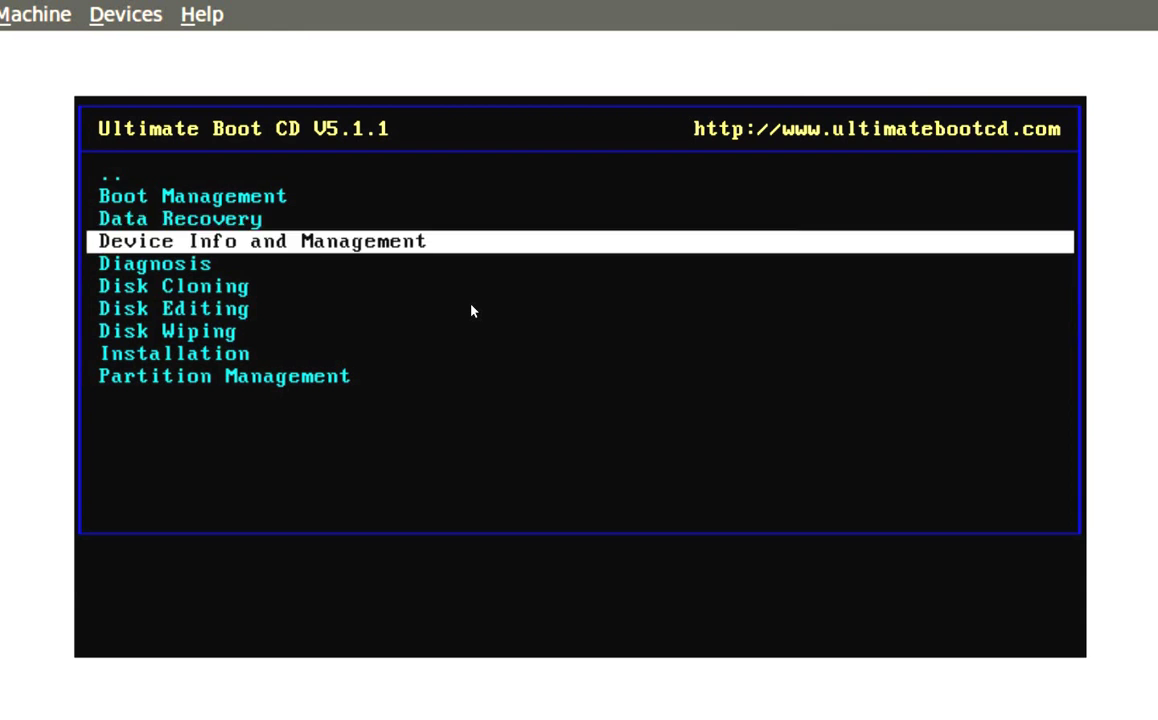
{"action": "key", "text": "Up"}
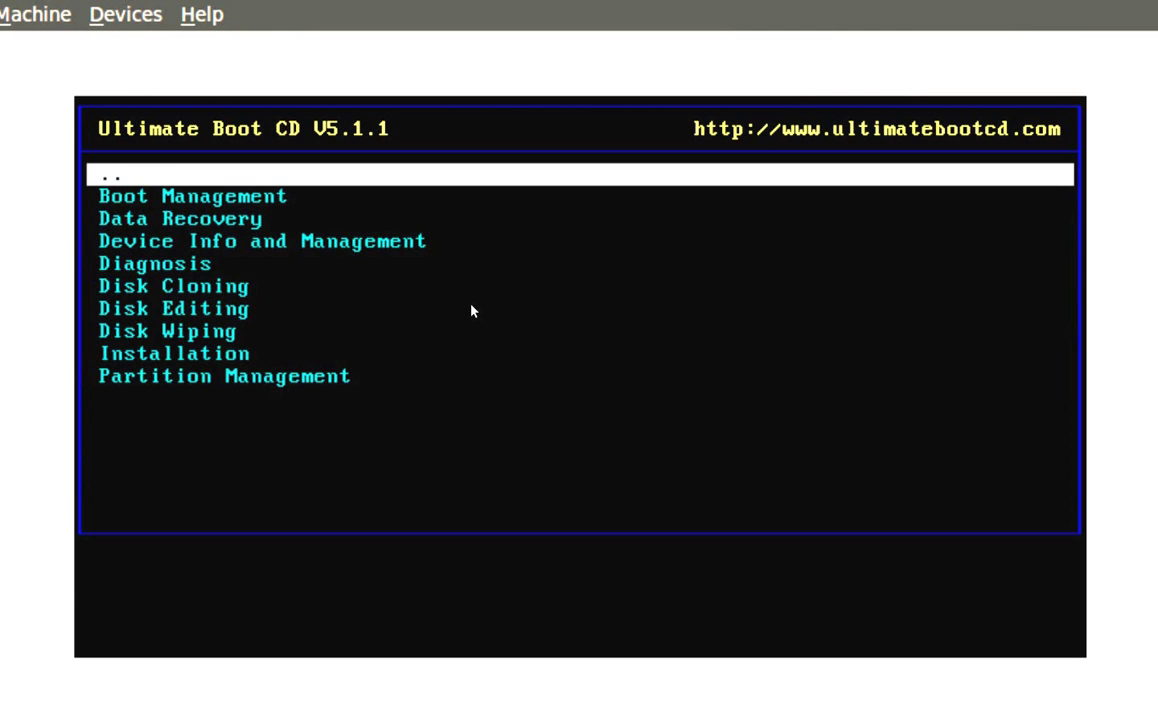
{"action": "key", "text": "Return"}
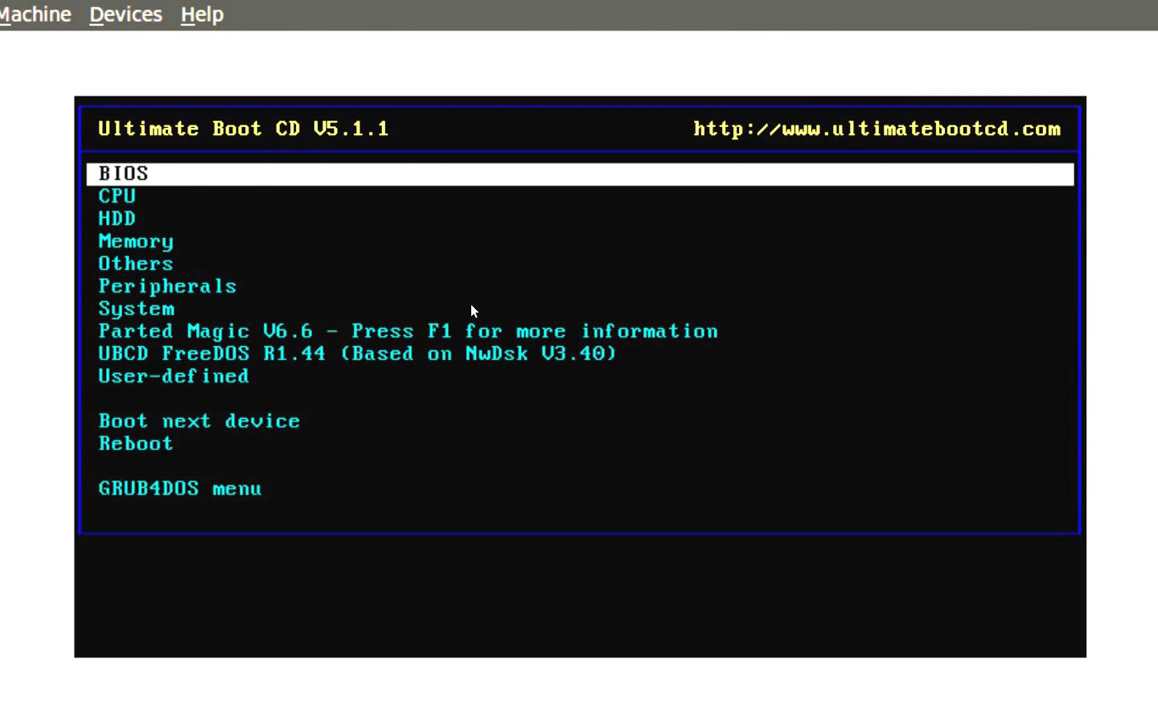
- Check the Memory tools such as AleGr MEMTEST, then open the Others submenu
{"action": "key", "text": "Down"}
{"action": "key", "text": "Down"}
{"action": "key", "text": "Down"}
{"action": "key", "text": "Return"}
{"action": "key", "text": "Down"}
{"action": "key", "text": "Down"}
{"action": "key", "text": "Down"}
{"action": "key", "text": "Down"}
{"action": "key", "text": "Down"}
{"action": "key", "text": "Down"}
{"action": "key", "text": "Up"}
{"action": "key", "text": "Up"}
{"action": "key", "text": "Up"}
{"action": "key", "text": "Up"}
{"action": "key", "text": "Up"}
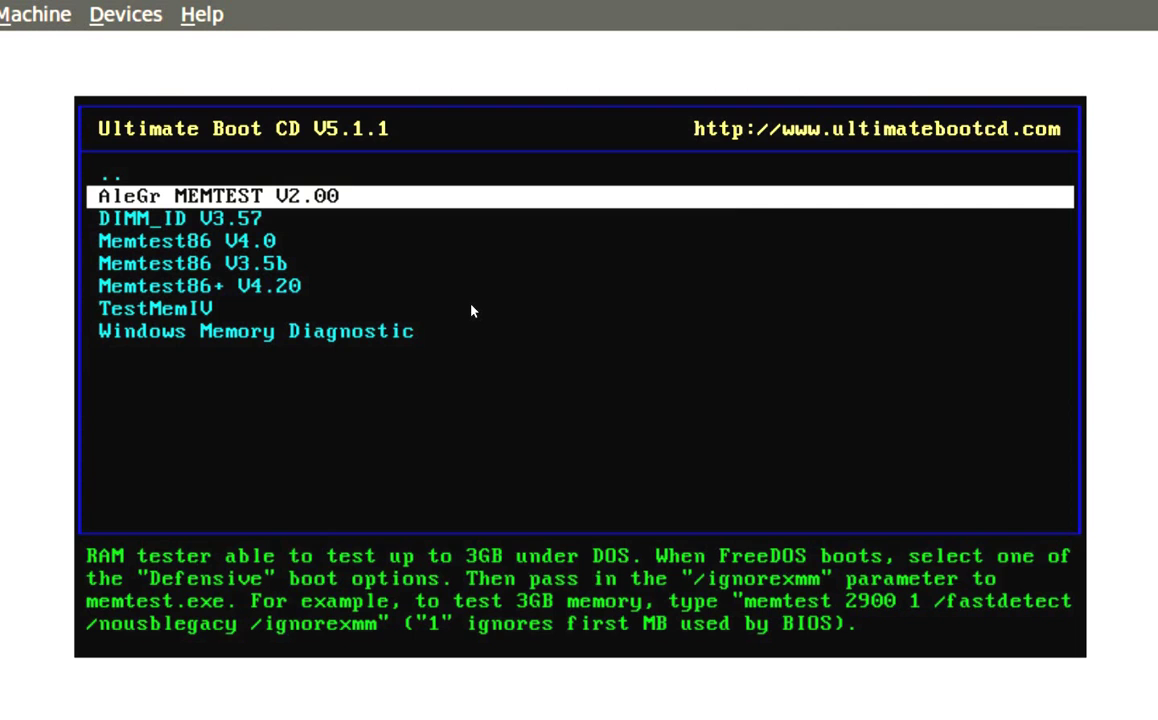
{"action": "key", "text": "Up"}
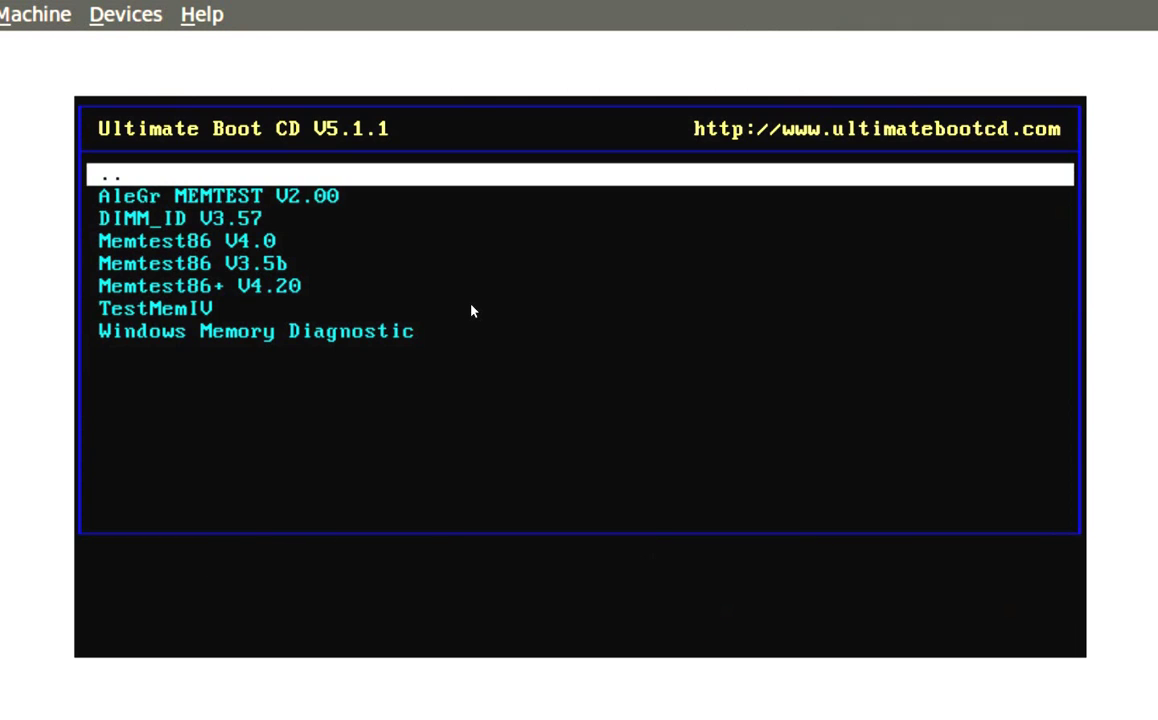
{"action": "key", "text": "Return"}
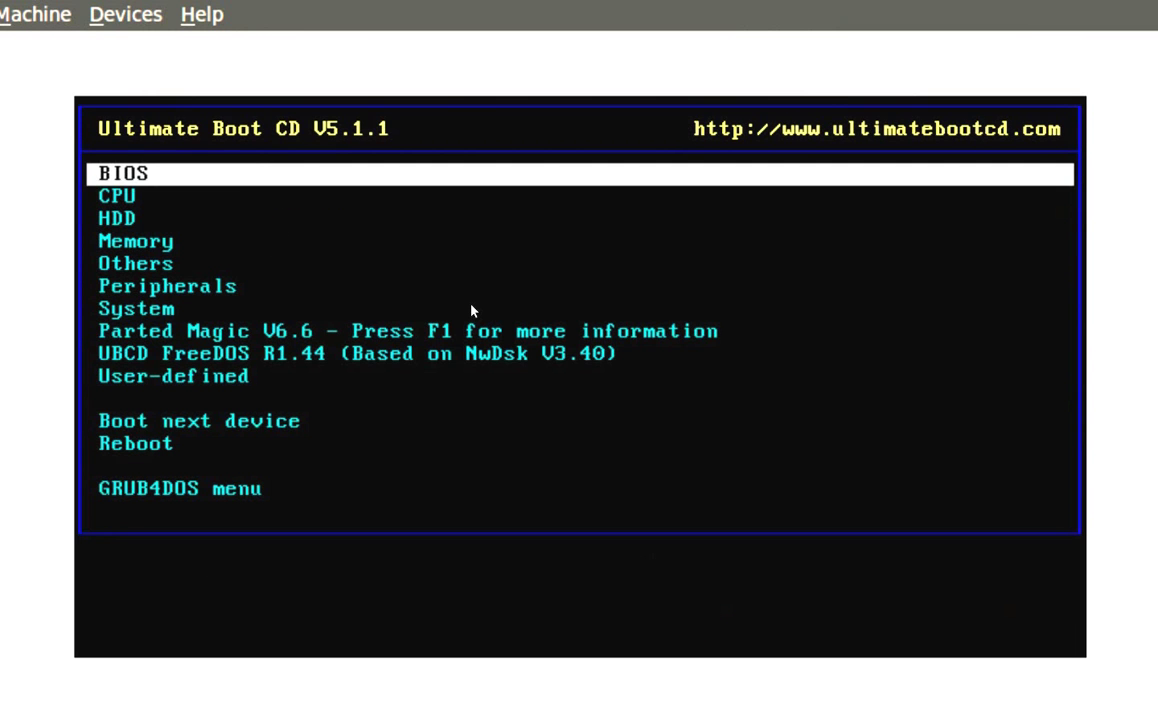
{"action": "key", "text": "Down"}
{"action": "key", "text": "Down"}
{"action": "key", "text": "Down"}
{"action": "key", "text": "Down"}
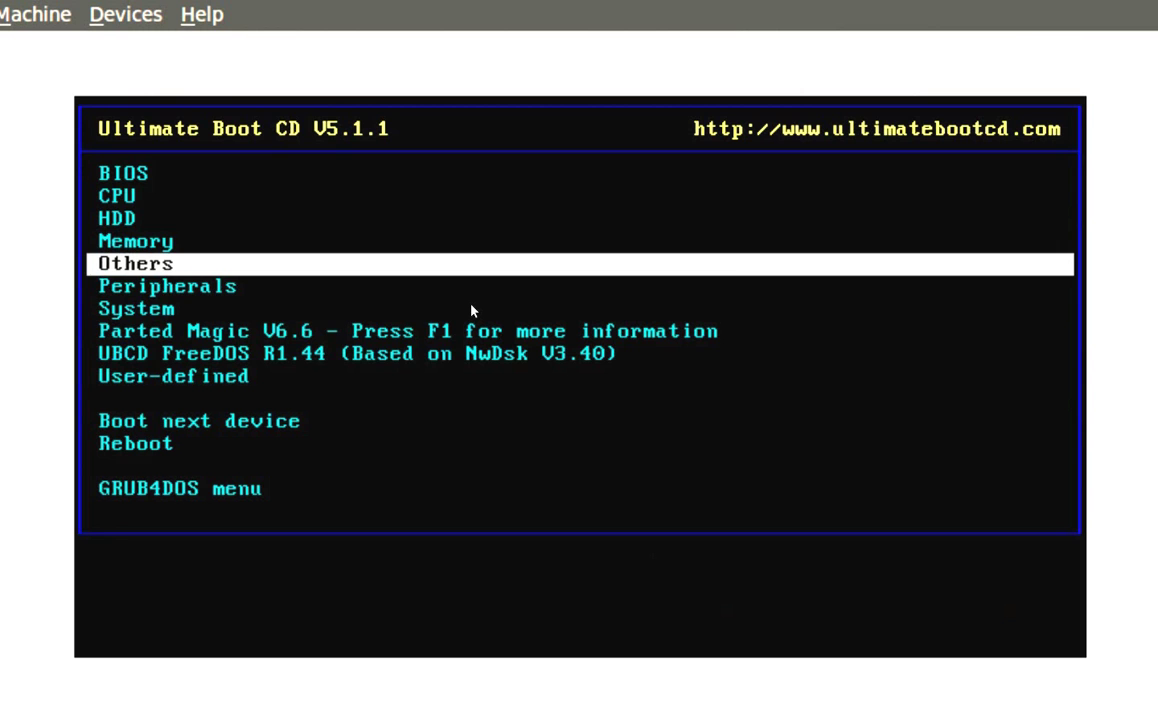
{"action": "key", "text": "Return"}
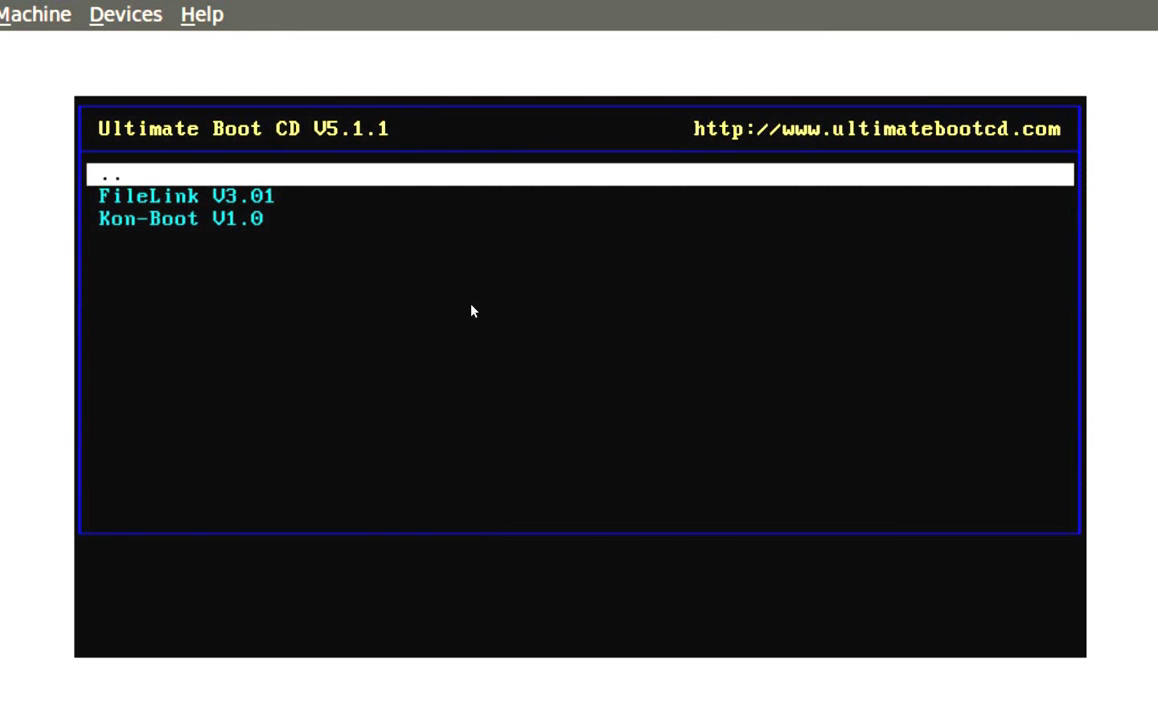
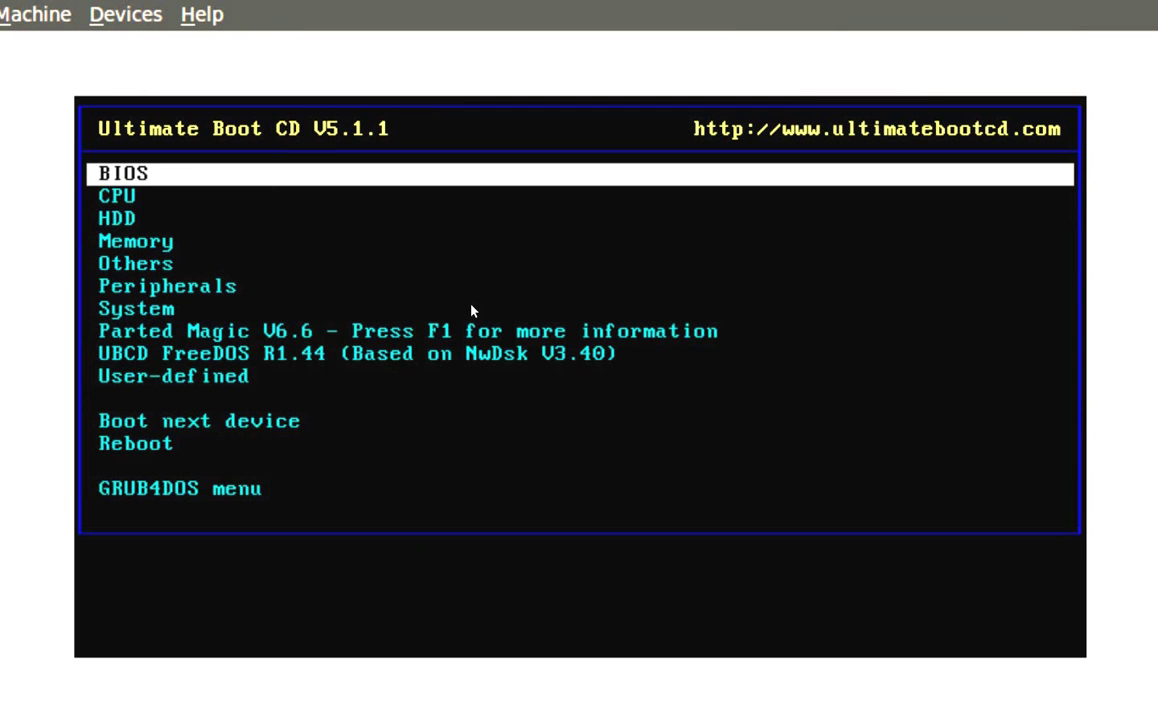
- Browse the Peripherals tools, including ATAPI CDROM Identification and CD Index V1.1, then return to the main menu
{"action": "key", "text": "Down"}
{"action": "key", "text": "Down"}
{"action": "key", "text": "Down"}
{"action": "key", "text": "Down"}
{"action": "key", "text": "Down"}
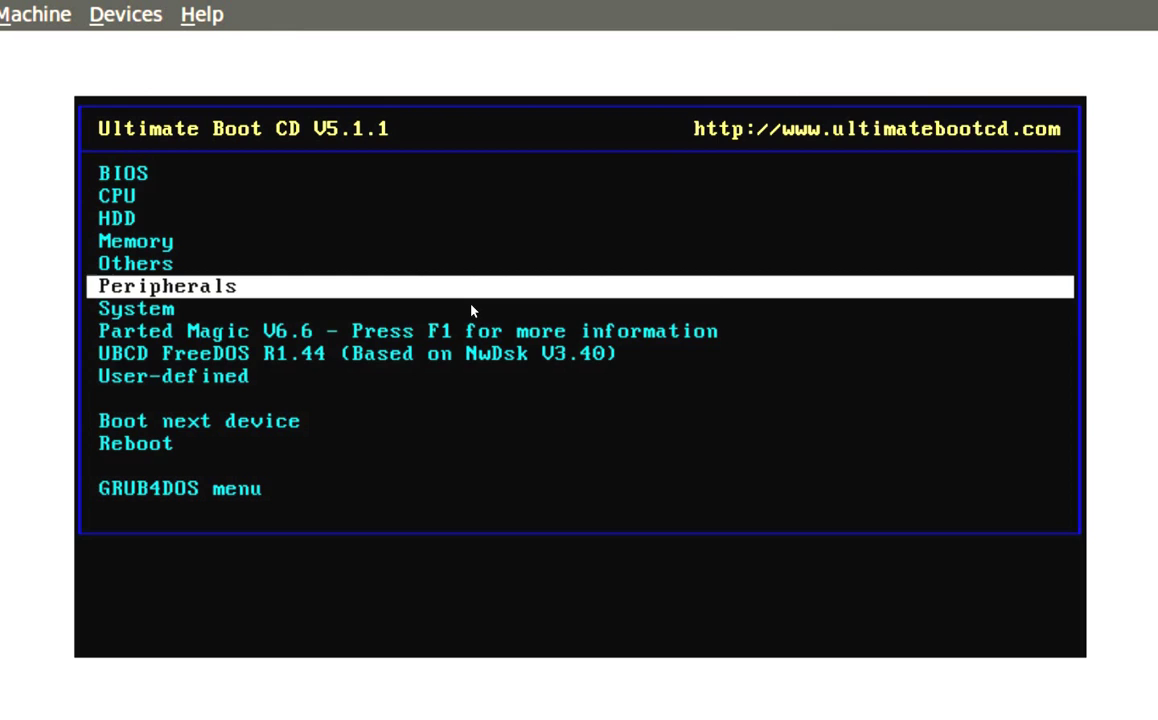
{"action": "key", "text": "Return"}
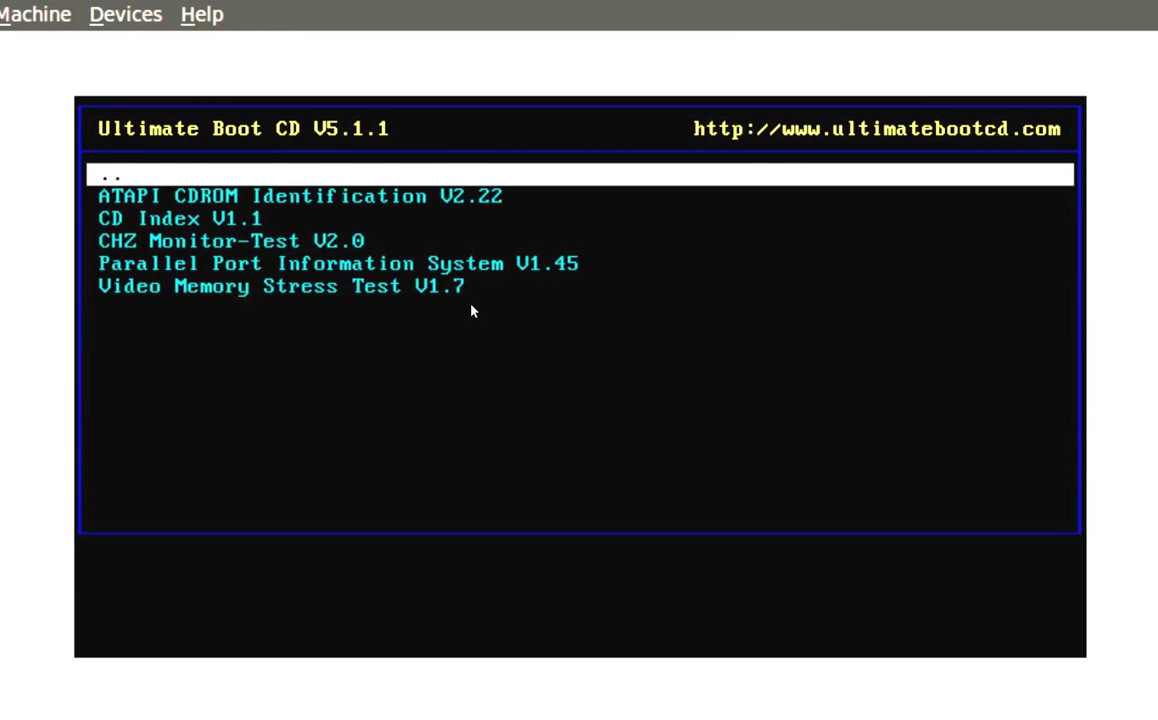
{"action": "key", "text": "Down"}
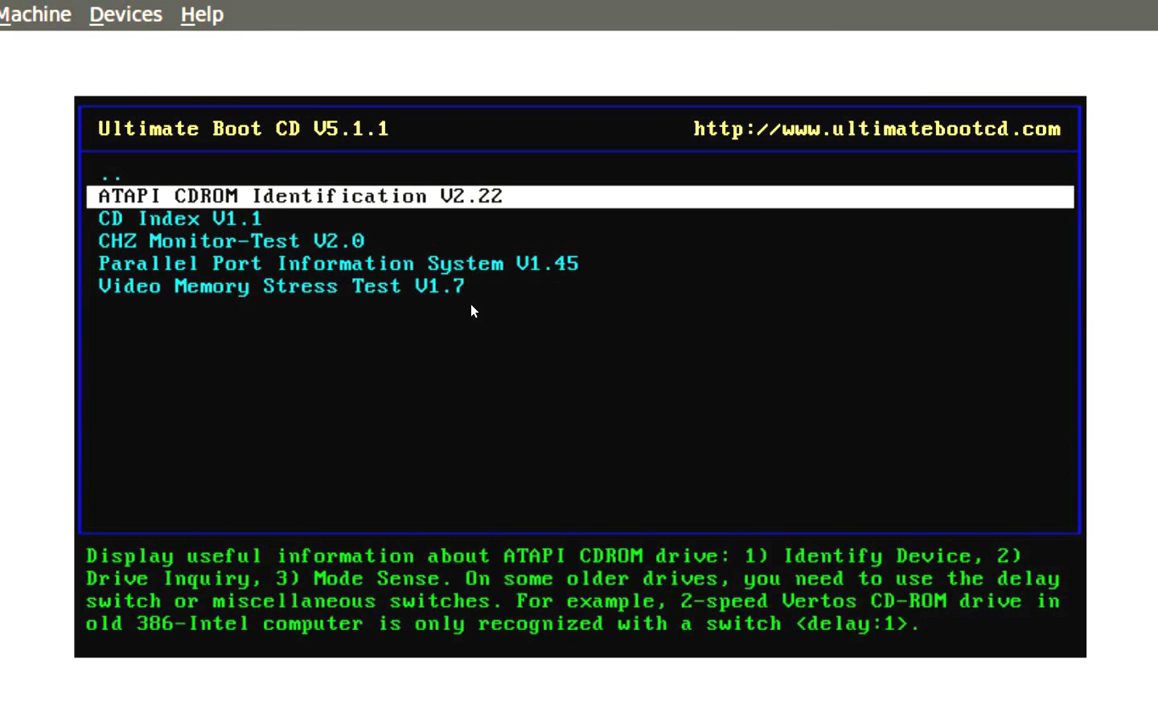
{"action": "key", "text": "Down"}
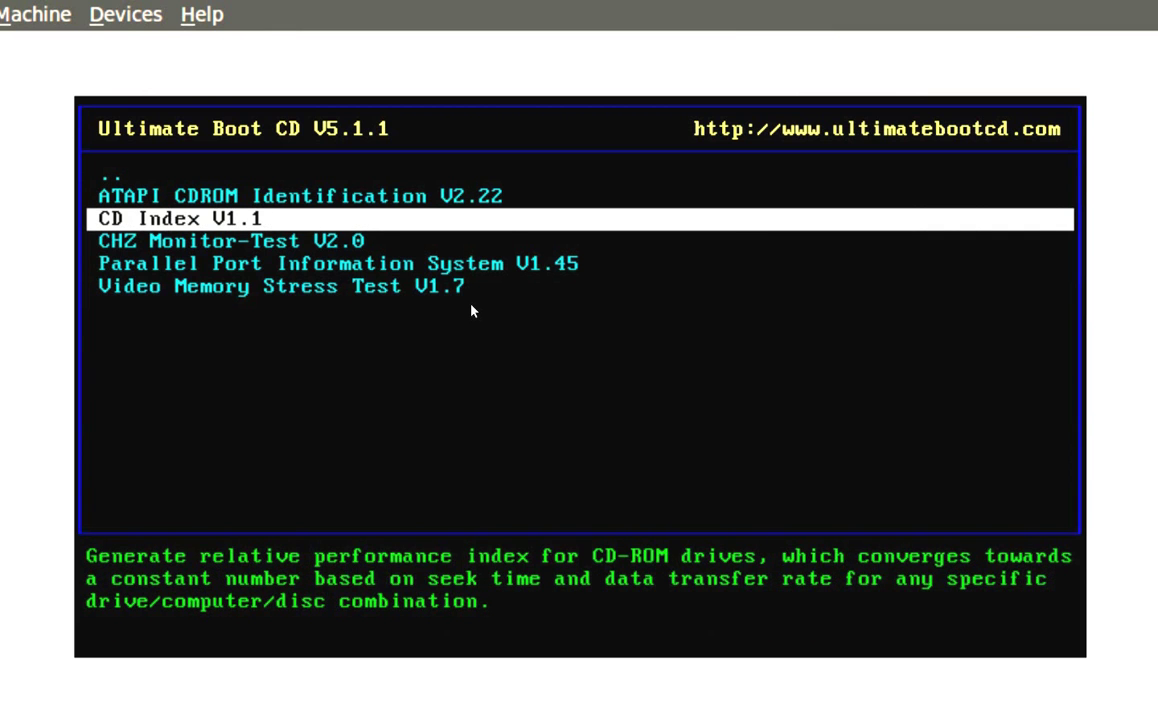
{"action": "key", "text": "Down"}
{"action": "key", "text": "Down"}
{"action": "key", "text": "Up"}
{"action": "key", "text": "Up"}
{"action": "key", "text": "Up"}
{"action": "key", "text": "Up"}
{"action": "key", "text": "Return"}
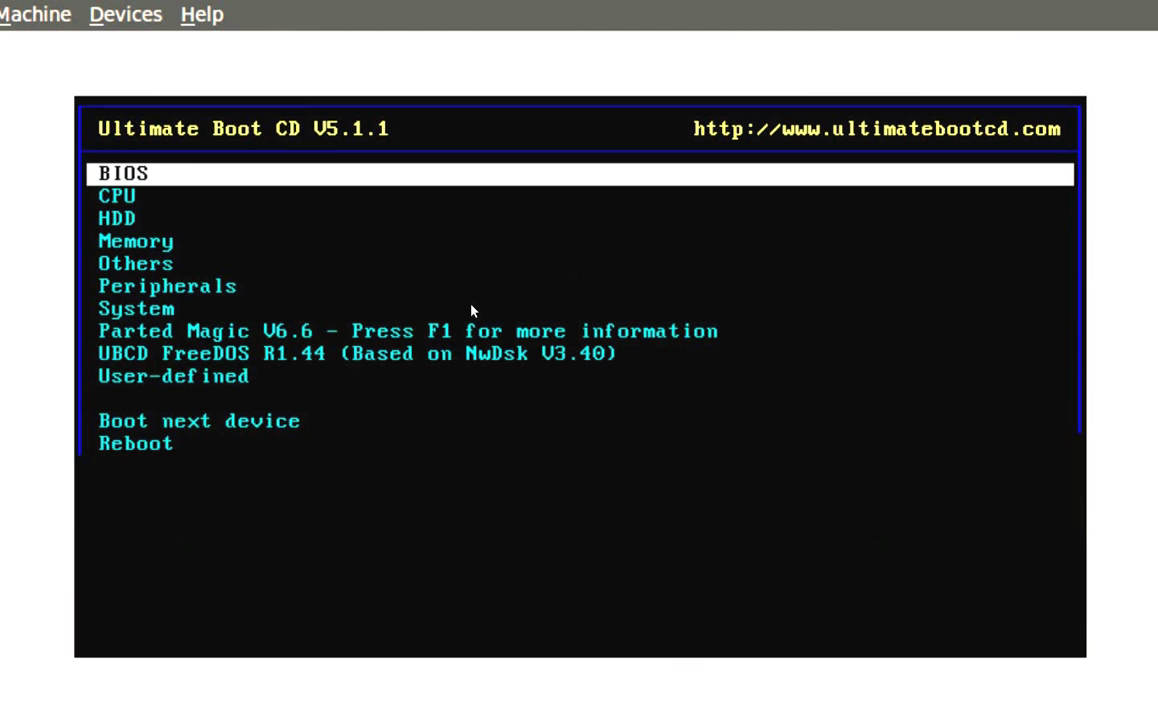
- Open System and read descriptions of AIDA16 V2.14, HWiNFO, PC-Config and System Speed Test
{"action": "key", "text": "Down"}
{"action": "key", "text": "Down"}
{"action": "key", "text": "Down"}
{"action": "key", "text": "Down"}
{"action": "key", "text": "Down"}
{"action": "key", "text": "Down"}
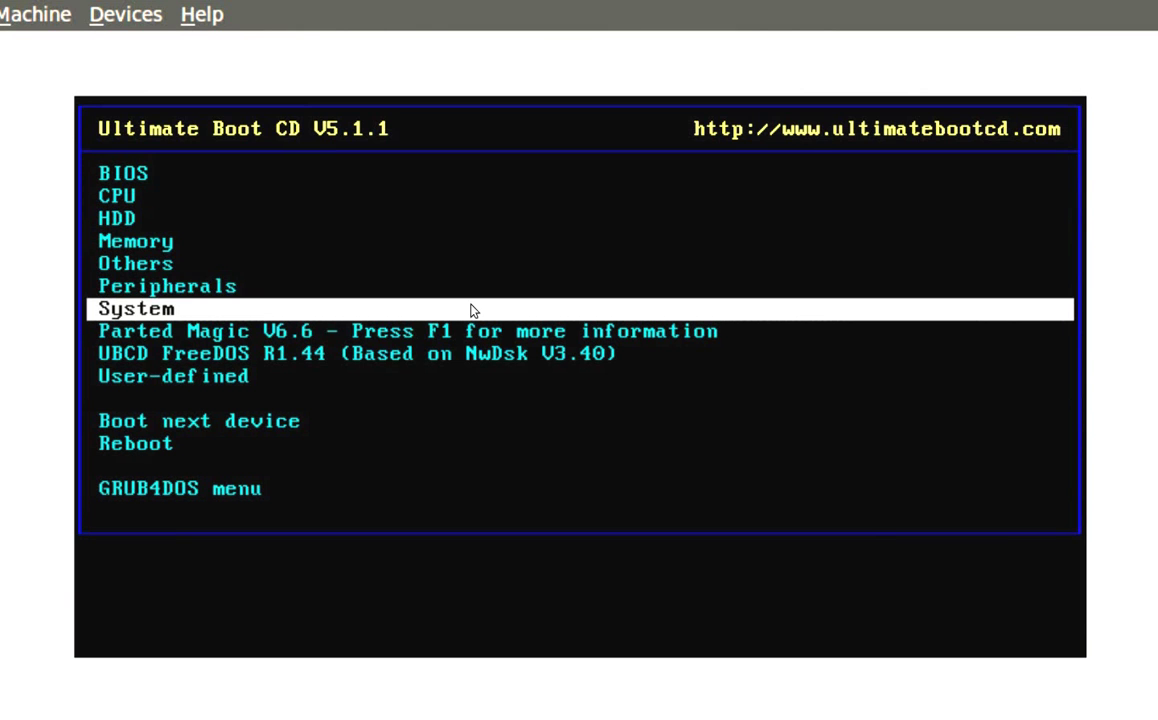
{"action": "key", "text": "Return"}
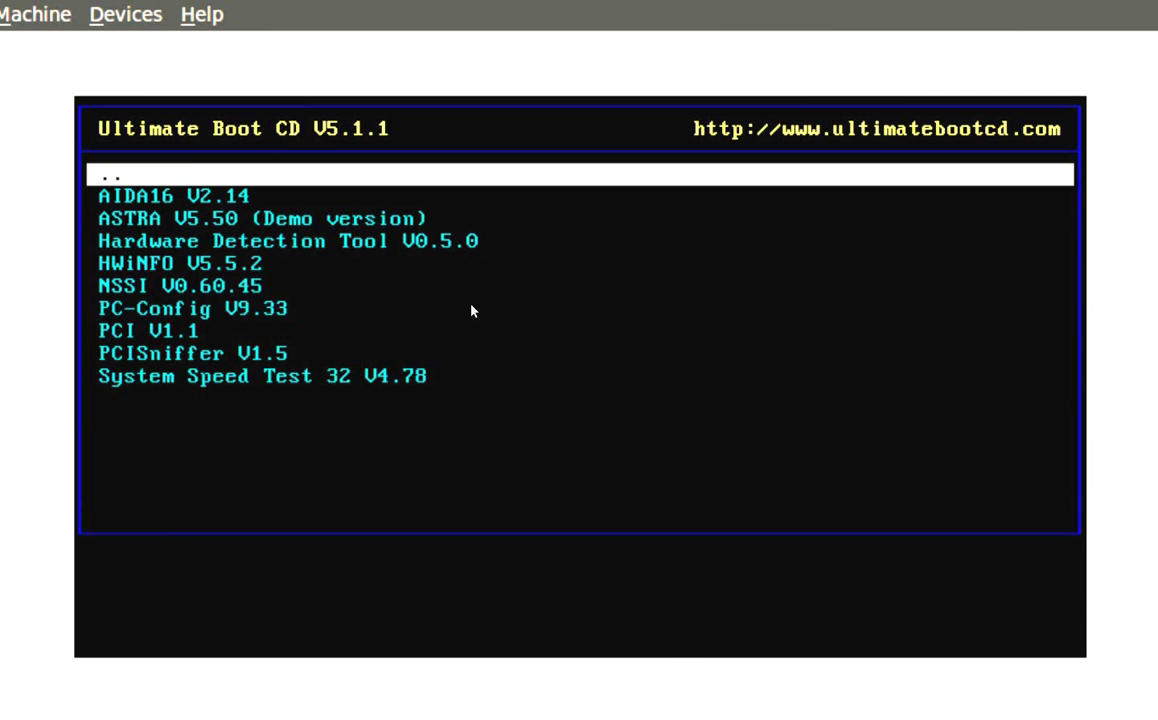
{"action": "key", "text": "Down"}
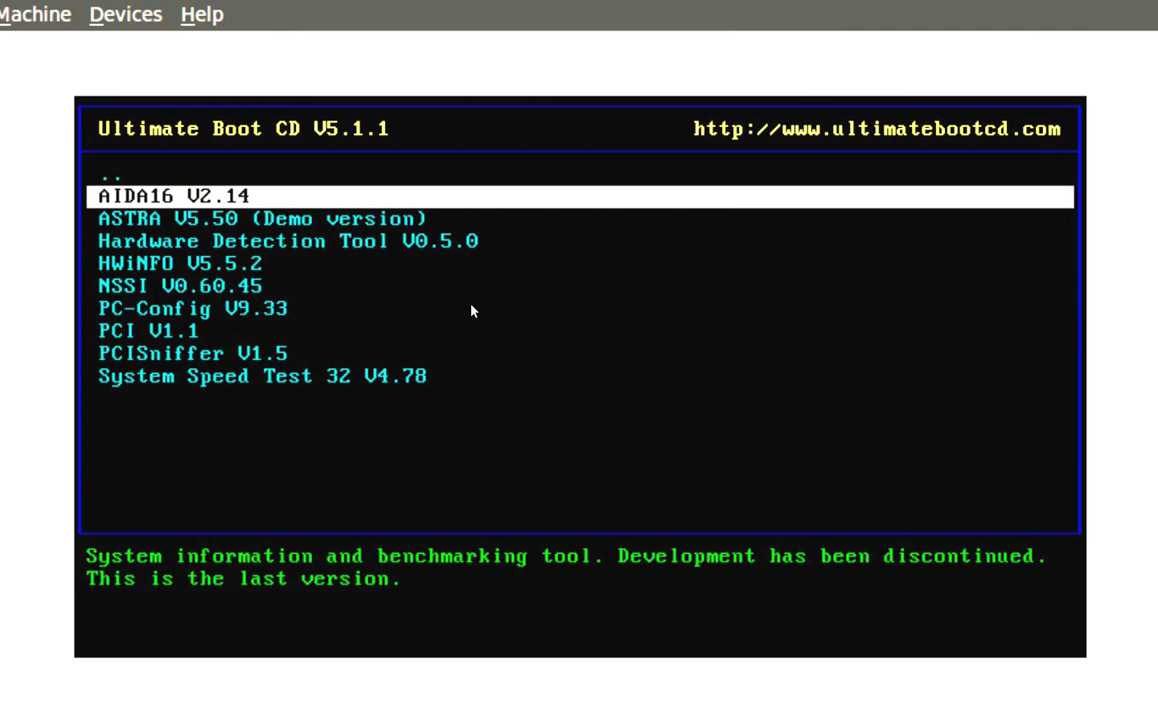
{"action": "key", "text": "Down"}
{"action": "key", "text": "Down"}
{"action": "key", "text": "Down"}
{"action": "key", "text": "Down"}
{"action": "key", "text": "Down"}
{"action": "key", "text": "Down"}
{"action": "key", "text": "Up"}
{"action": "key", "text": "Up"}
{"action": "key", "text": "Up"}
{"action": "key", "text": "Down"}
{"action": "key", "text": "Down"}
{"action": "key", "text": "Down"}
{"action": "key", "text": "Down"}
{"action": "key", "text": "Down"}
{"action": "key", "text": "Up"}
{"action": "key", "text": "Up"}
{"action": "key", "text": "Up"}
{"action": "key", "text": "Up"}
{"action": "key", "text": "Up"}
{"action": "key", "text": "Up"}
{"action": "key", "text": "Up"}
{"action": "key", "text": "Up"}
{"action": "key", "text": "Up"}
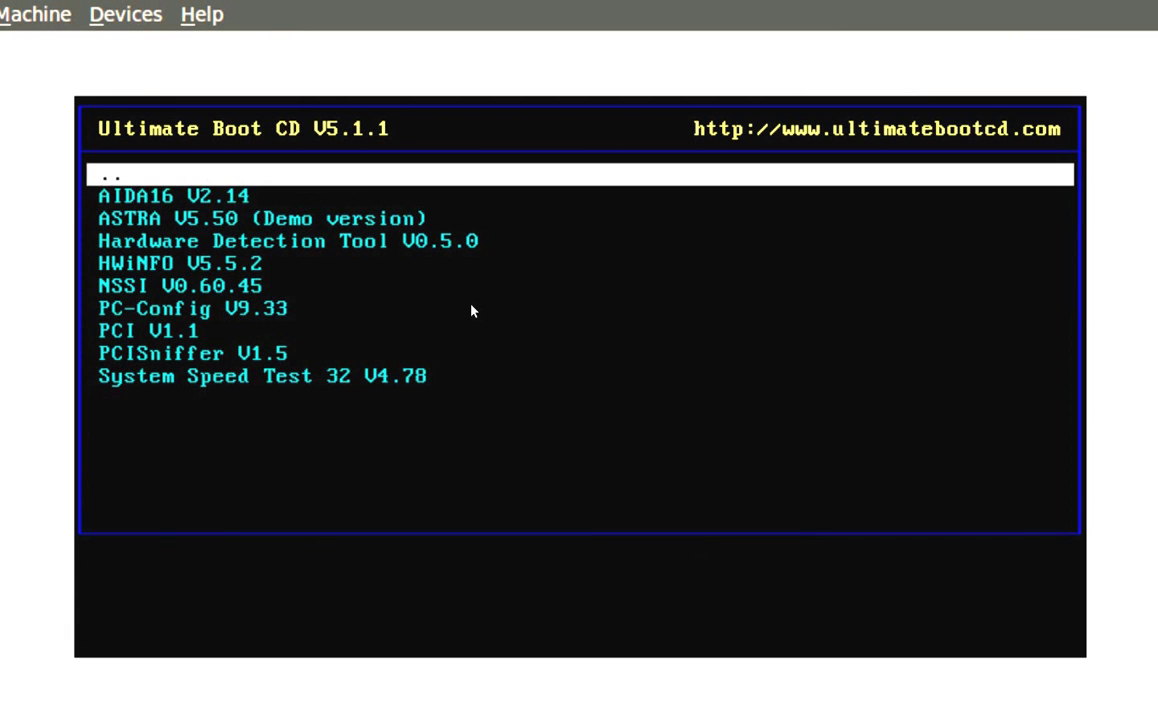
- Back out to the main menu, review Parted Magic, UBCD FreeDOS and GRUB4DOS, then return to HDD
{"action": "key", "text": "Return"}
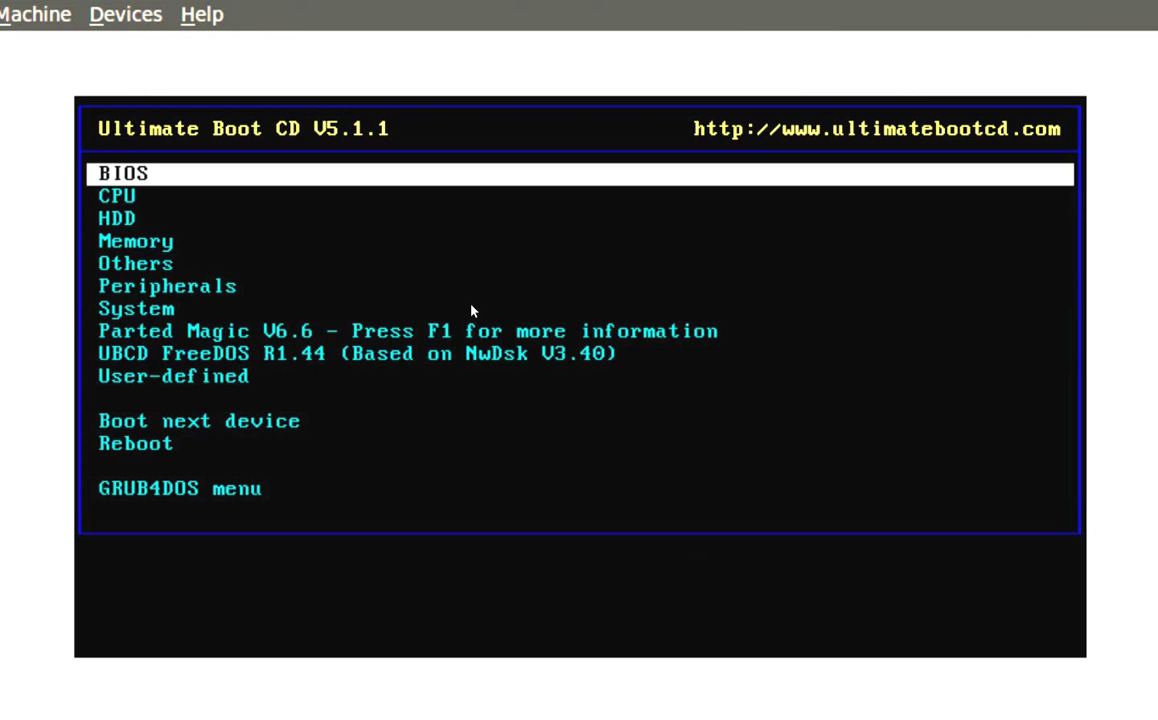
{"action": "key", "text": "Down"}
{"action": "key", "text": "Down"}
{"action": "key", "text": "Down"}
{"action": "key", "text": "Down"}
{"action": "key", "text": "Down"}
{"action": "key", "text": "Down"}
{"action": "key", "text": "Down"}
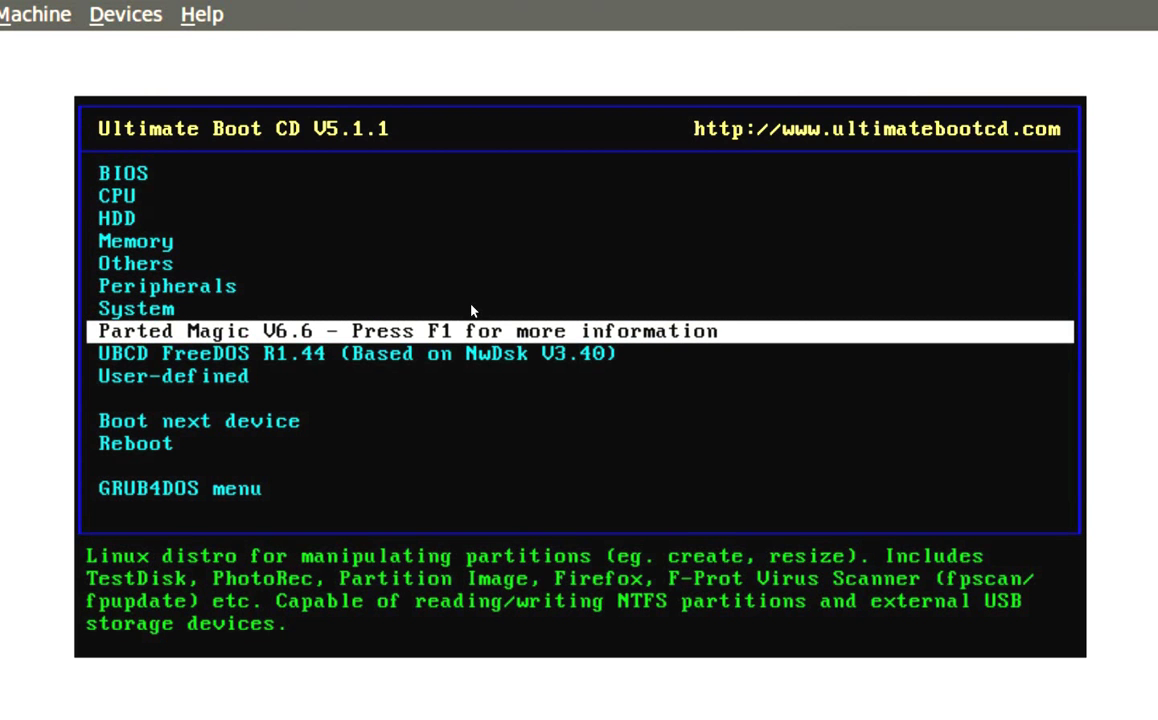
{"action": "key", "text": "Down"}
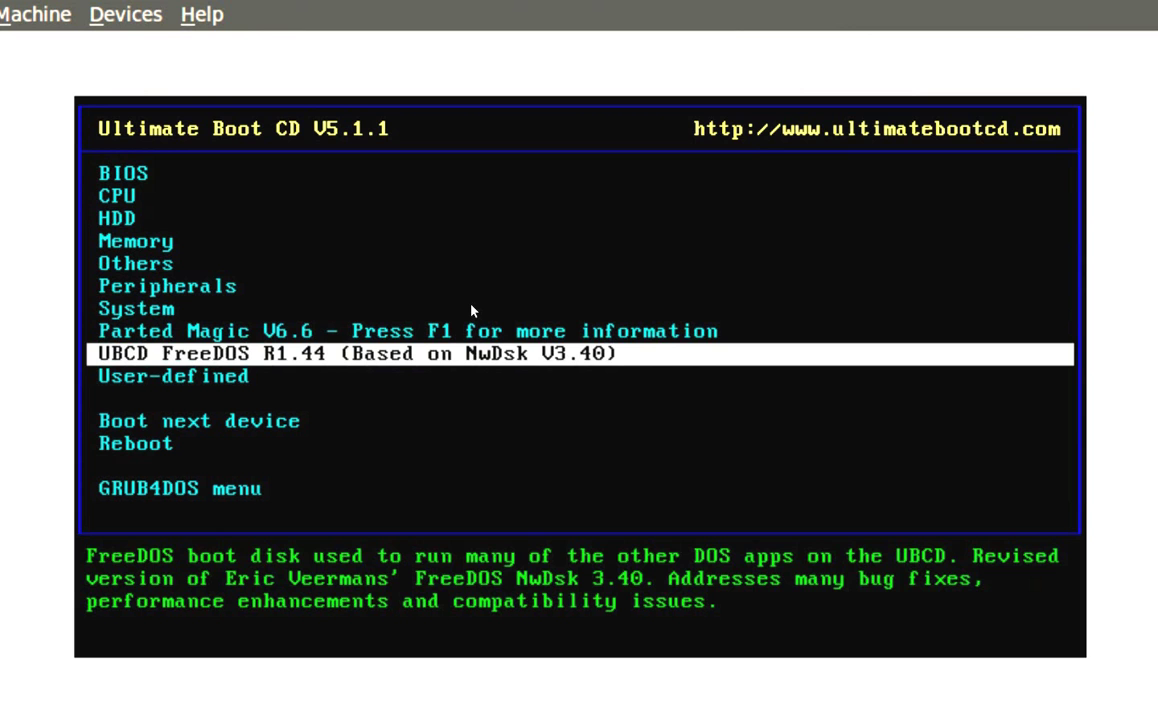
{"action": "key", "text": "Down"}
{"action": "key", "text": "Down"}
{"action": "key", "text": "Down"}
{"action": "key", "text": "Down"}
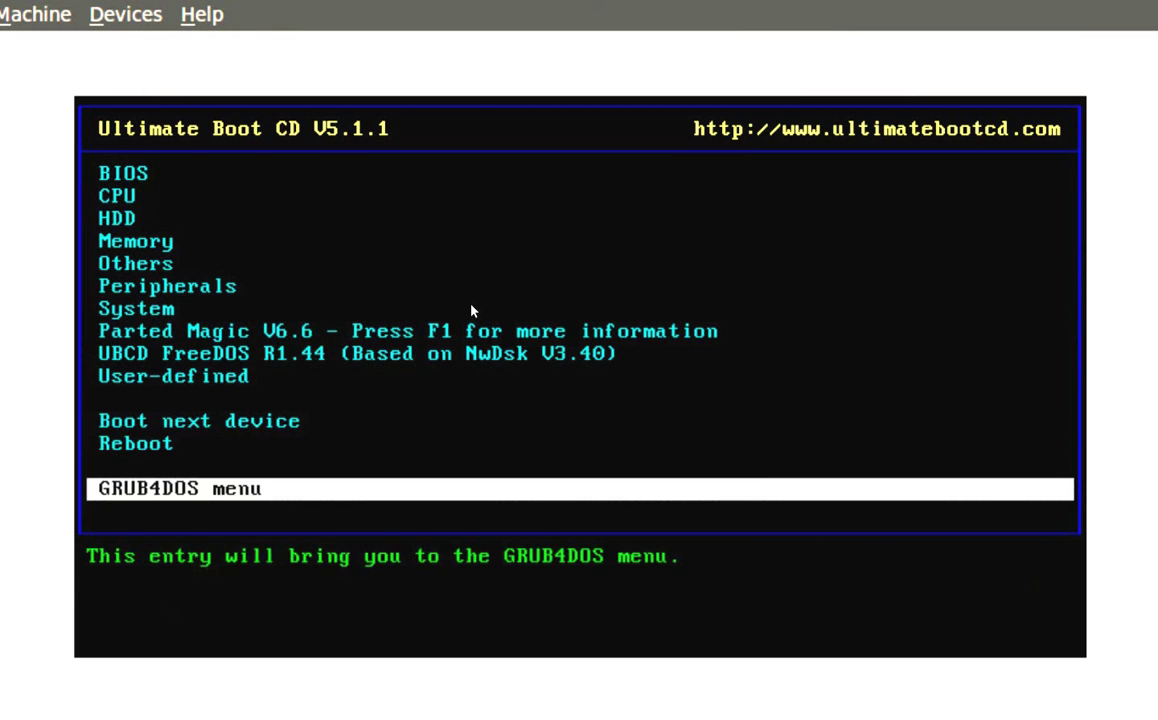
{"action": "key", "text": "Up"}
{"action": "key", "text": "Up"}
{"action": "key", "text": "Up"}
{"action": "key", "text": "Up"}
{"action": "key", "text": "Up"}
{"action": "key", "text": "Up"}
{"action": "key", "text": "Up"}
{"action": "key", "text": "Up"}
{"action": "key", "text": "Up"}
{"action": "key", "text": "Up"}
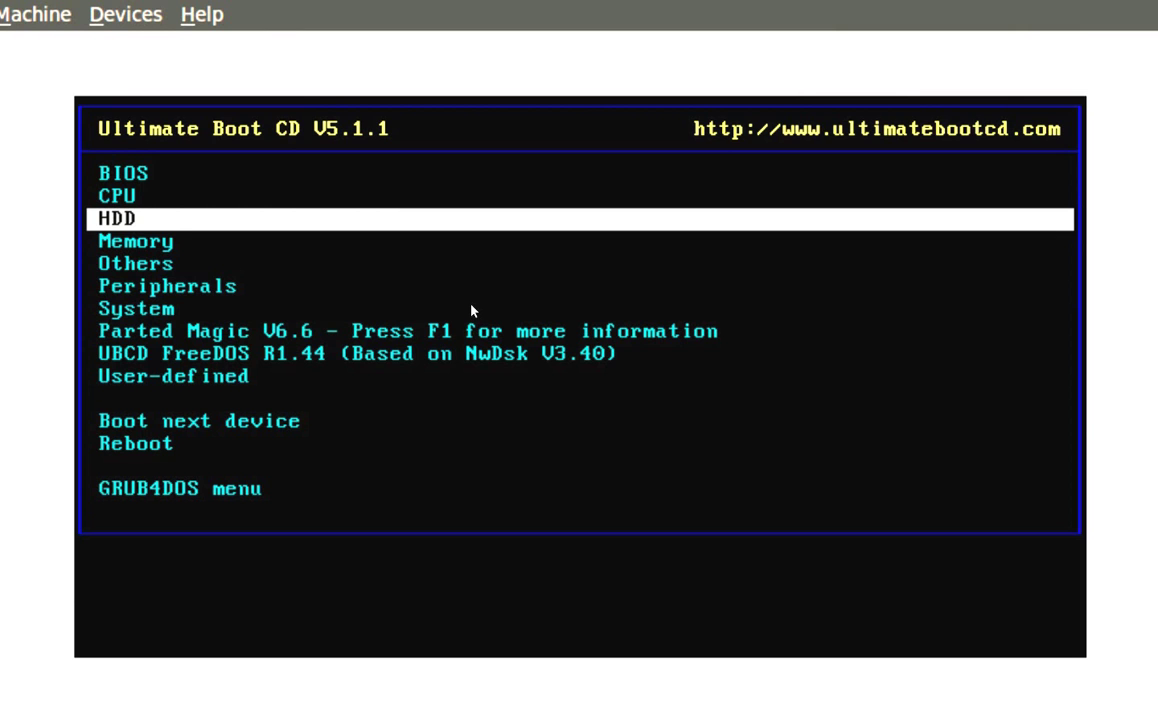
- Select HDD in the main menu and open its tool categories
{"action": "key", "text": "Up"}
{"action": "key", "text": "Up"}
{"action": "key", "text": "Down"}
{"action": "key", "text": "Down"}
{"action": "key", "text": "Down"}
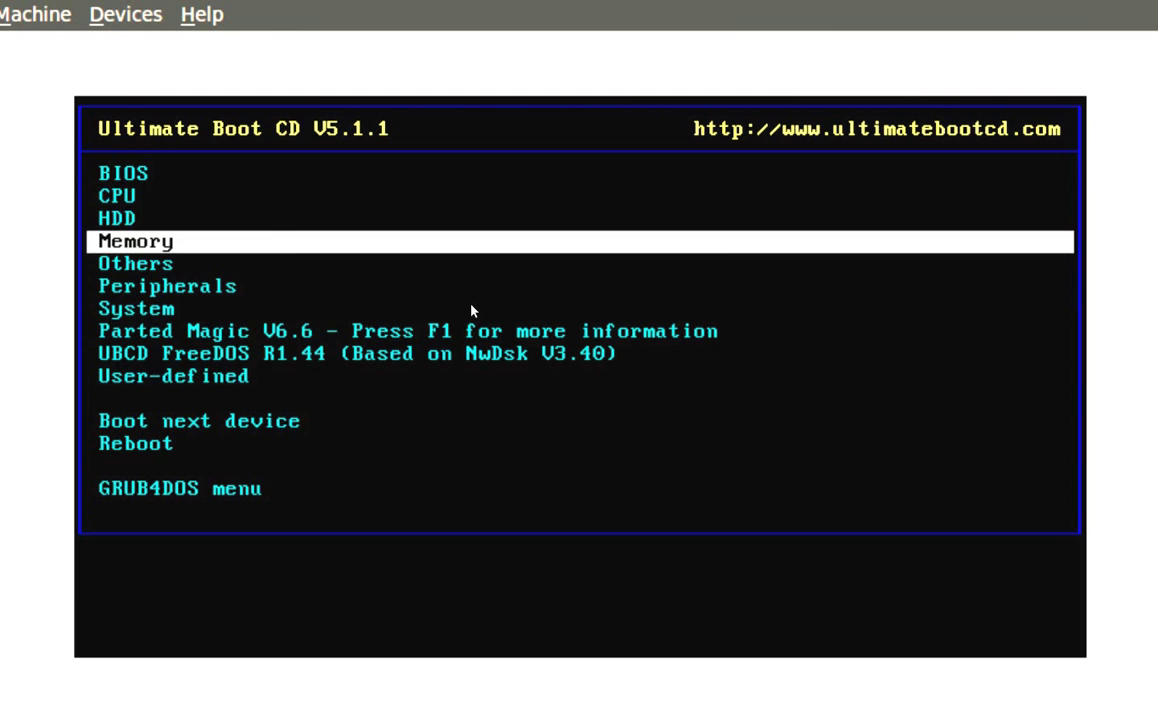
{"action": "key", "text": "Up"}
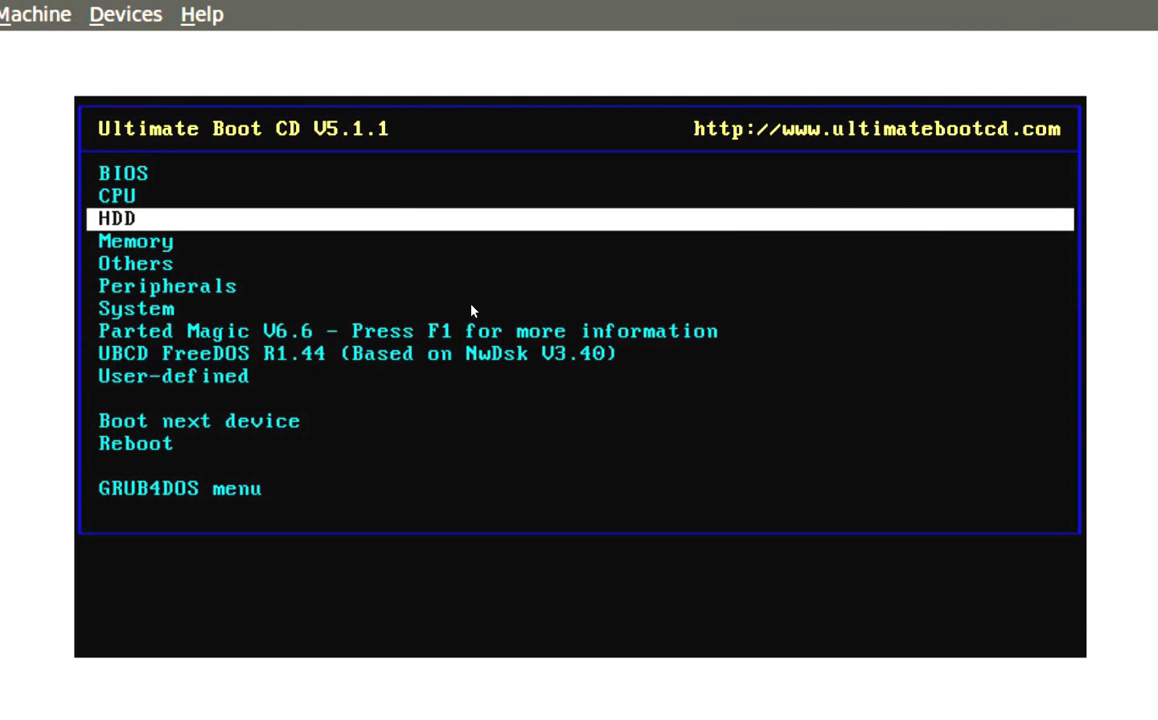
{"action": "key", "text": "Return"}
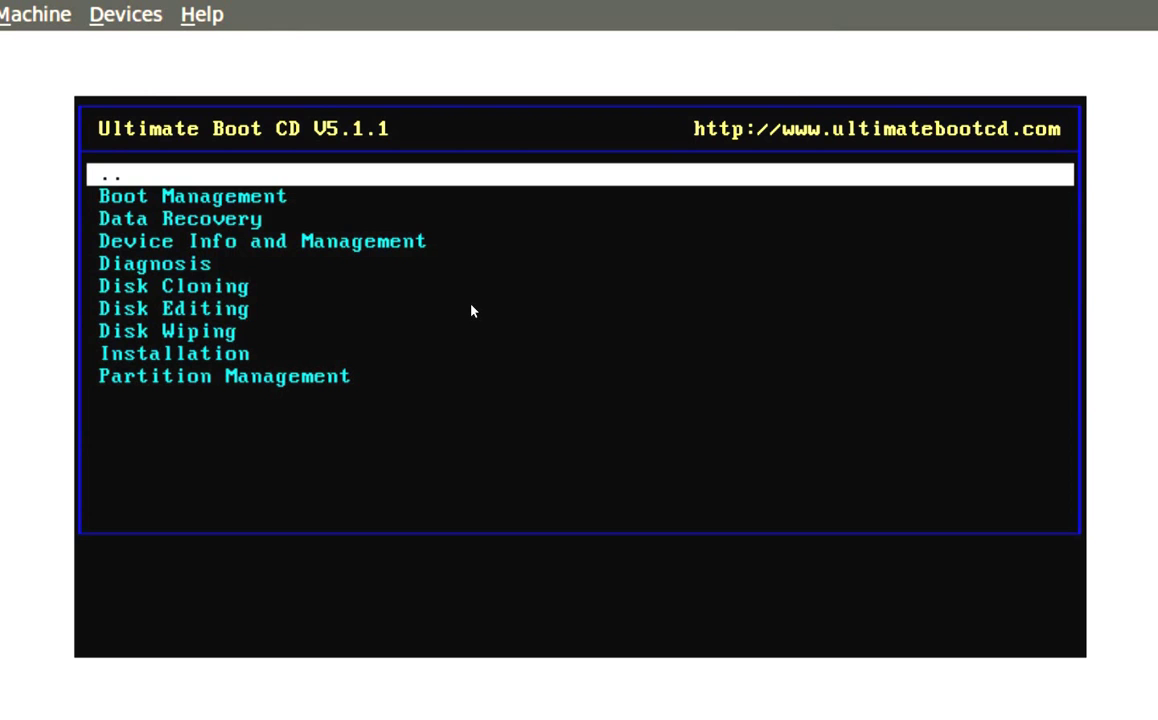
- Open Disk Wiping, read the HDDErase V4.0 and HDShredder descriptions, then return to HDD categories
{"action": "key", "text": "Down"}
{"action": "key", "text": "Down"}
{"action": "key", "text": "Down"}
{"action": "key", "text": "Down"}
{"action": "key", "text": "Down"}
{"action": "key", "text": "Down"}
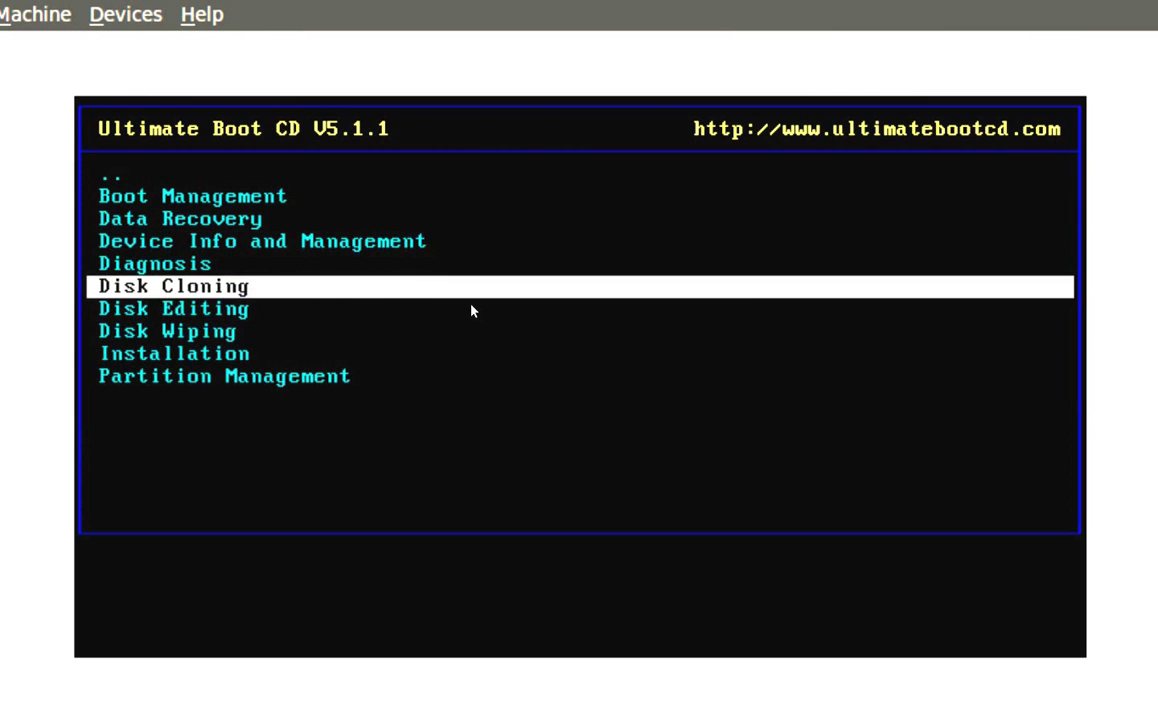
{"action": "key", "text": "Down"}
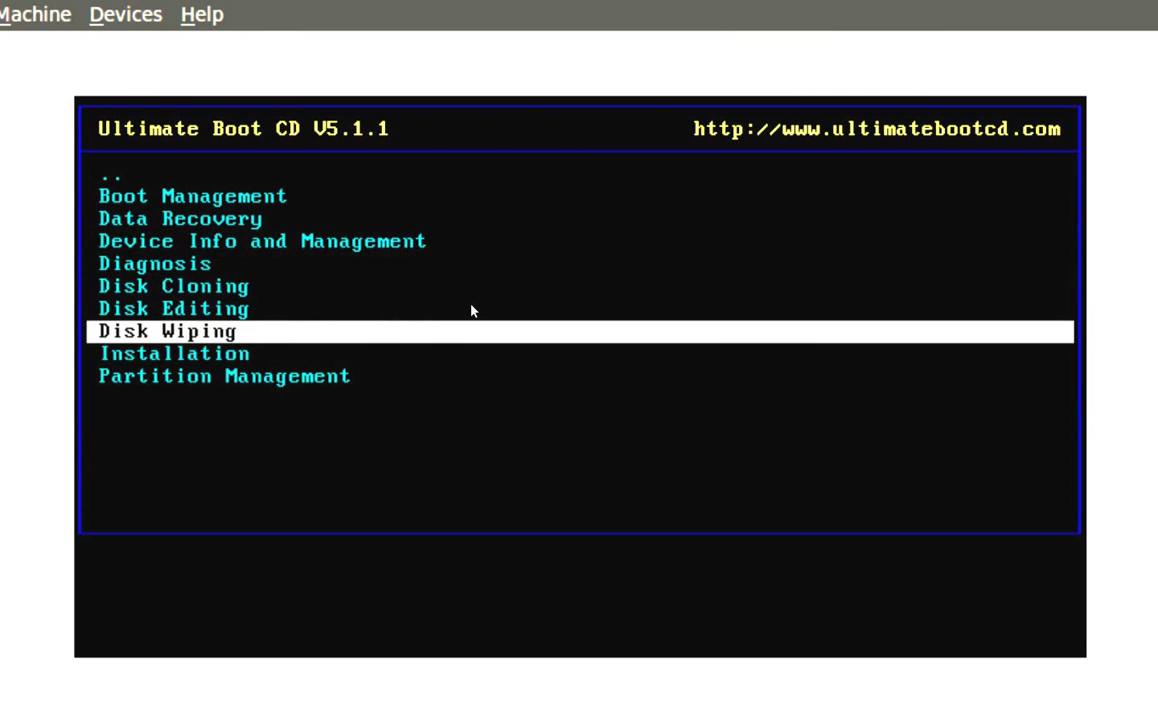
{"action": "key", "text": "Return"}
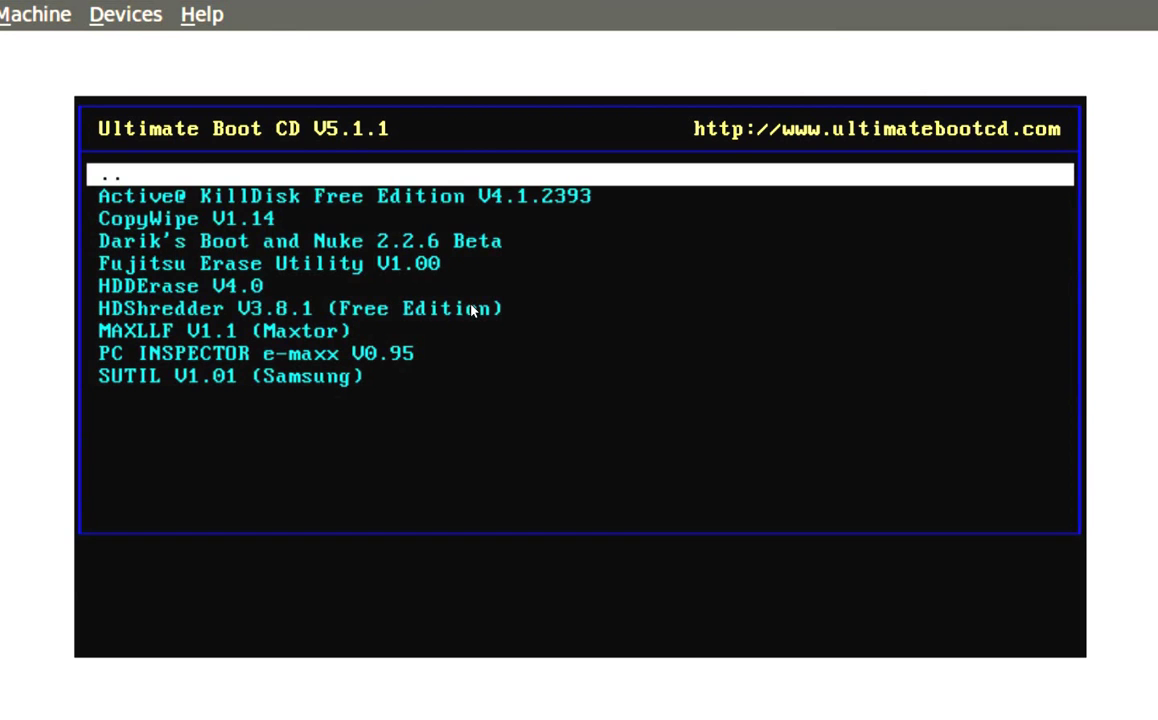
{"action": "key", "text": "Down"}
{"action": "key", "text": "Down"}
{"action": "key", "text": "Down"}
{"action": "key", "text": "Down"}
{"action": "key", "text": "Down"}
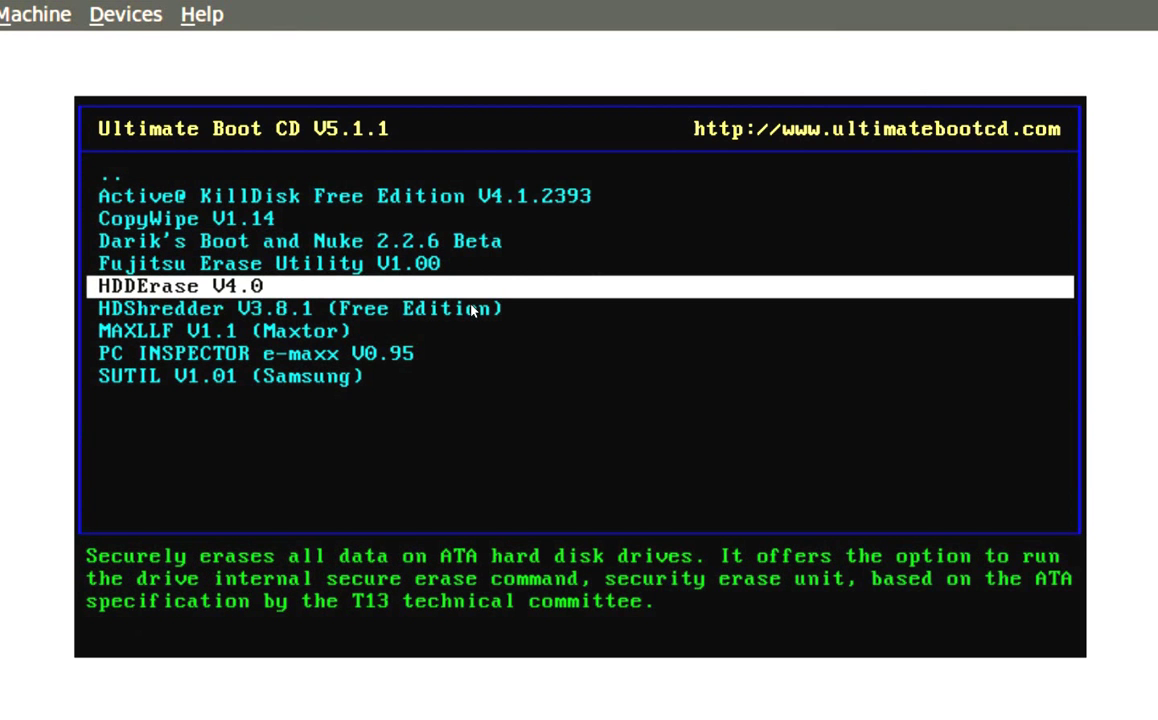
{"action": "key", "text": "Down"}
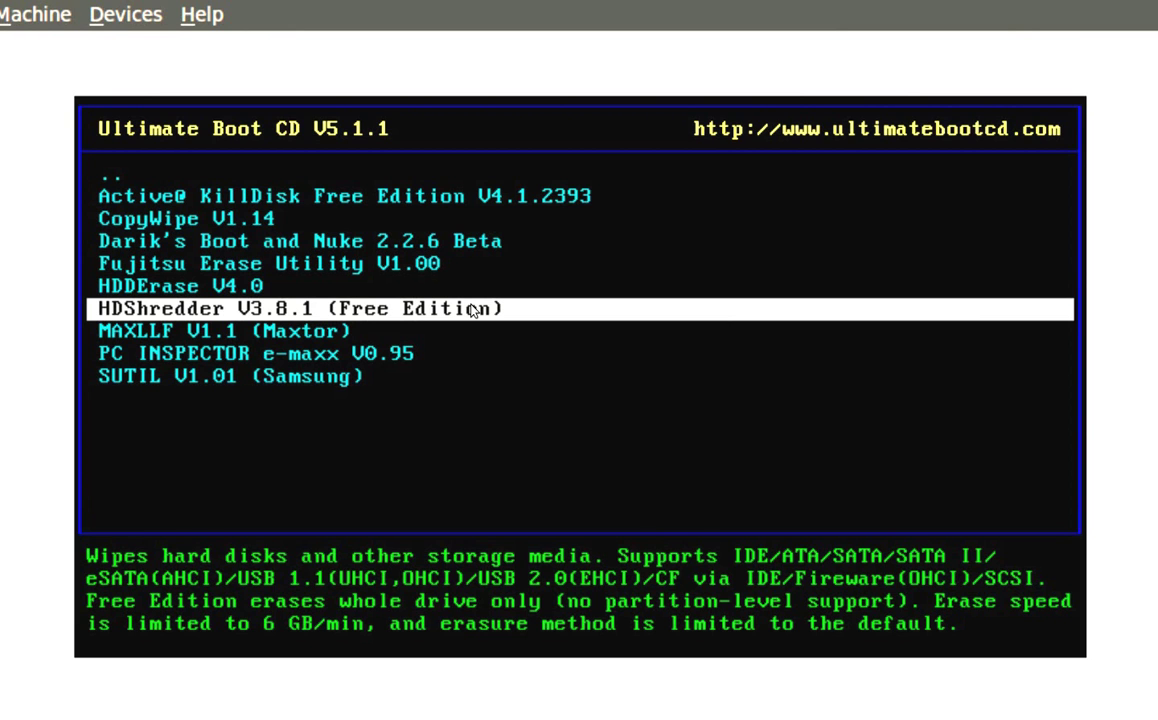
{"action": "key", "text": "Up"}
{"action": "key", "text": "Up"}
{"action": "key", "text": "Up"}
{"action": "key", "text": "Up"}
{"action": "key", "text": "Up"}
{"action": "key", "text": "Up"}
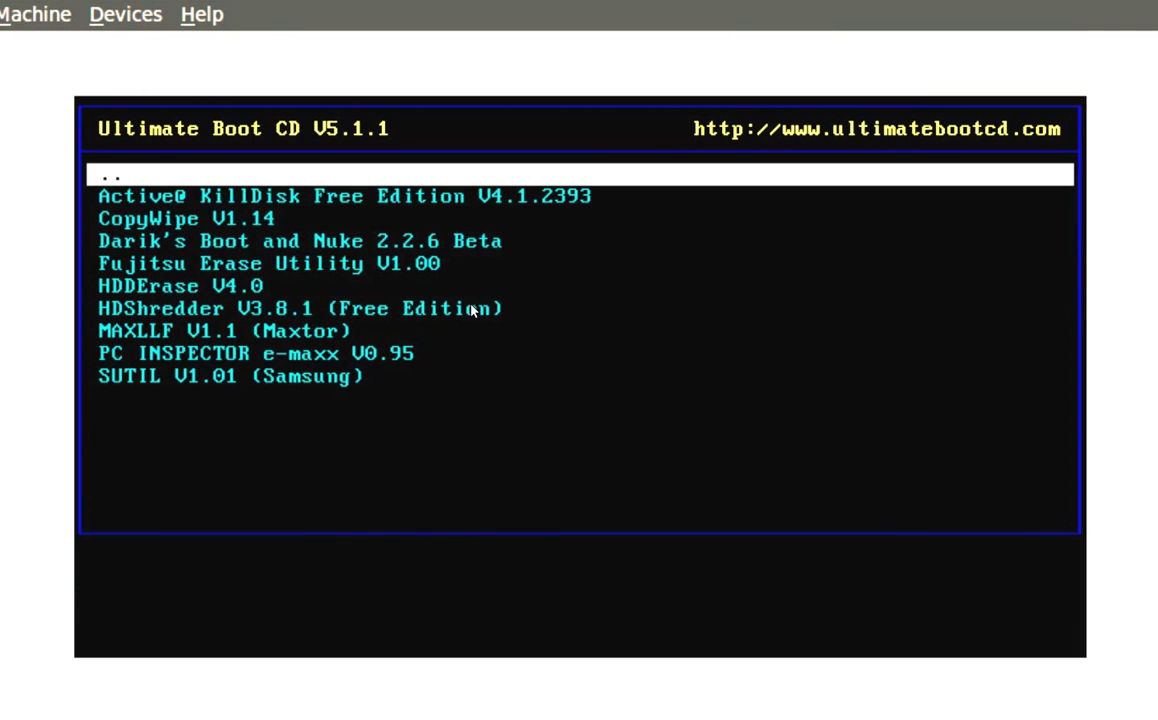
{"action": "key", "text": "Return"}
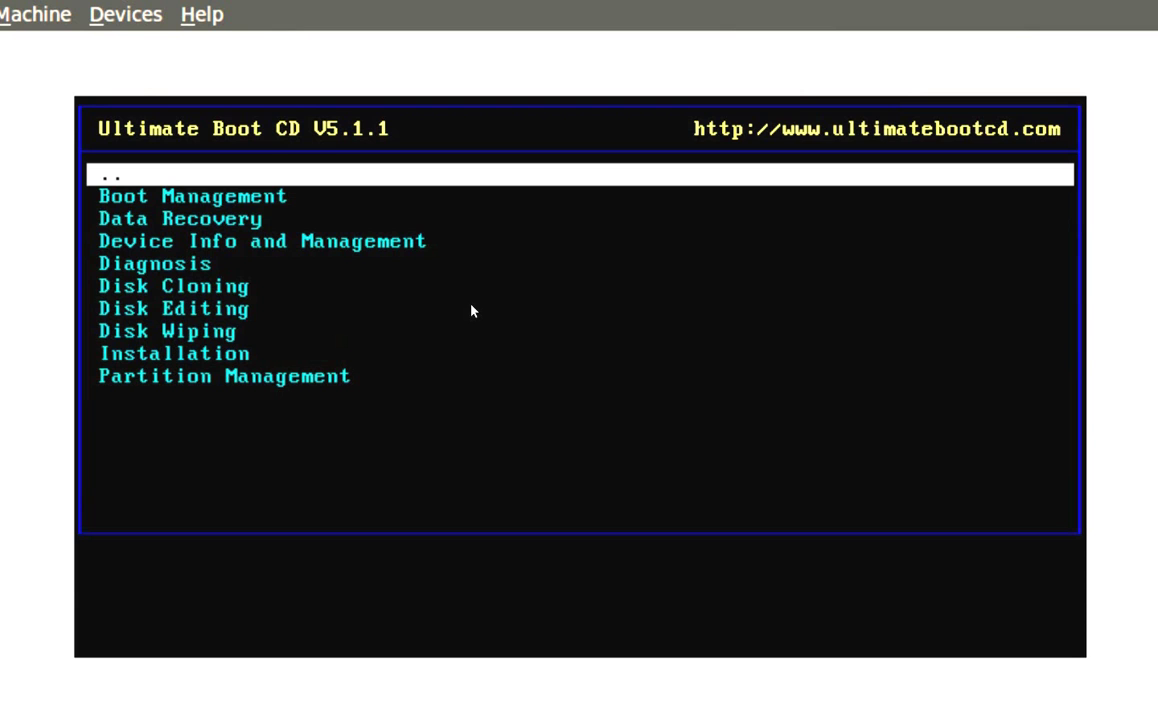
{"action": "key", "text": "Down"}
{"action": "key", "text": "Down"}
{"action": "key", "text": "Down"}
{"action": "key", "text": "Down"}
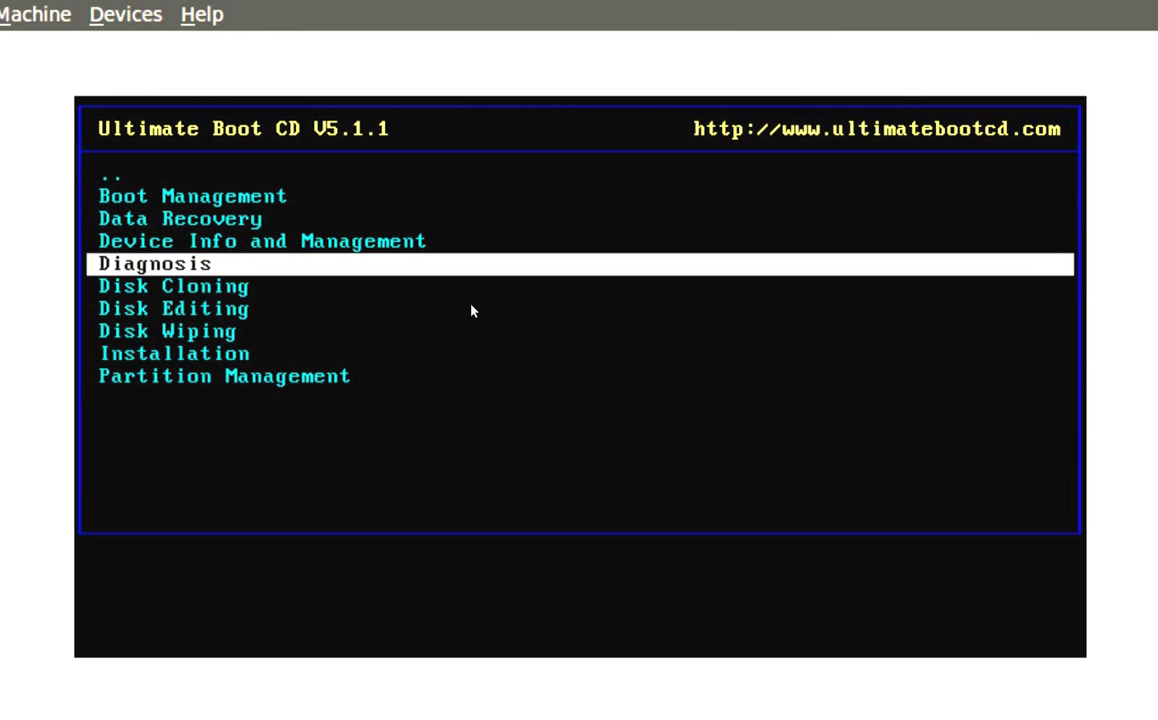
{"action": "key", "text": "Return"}
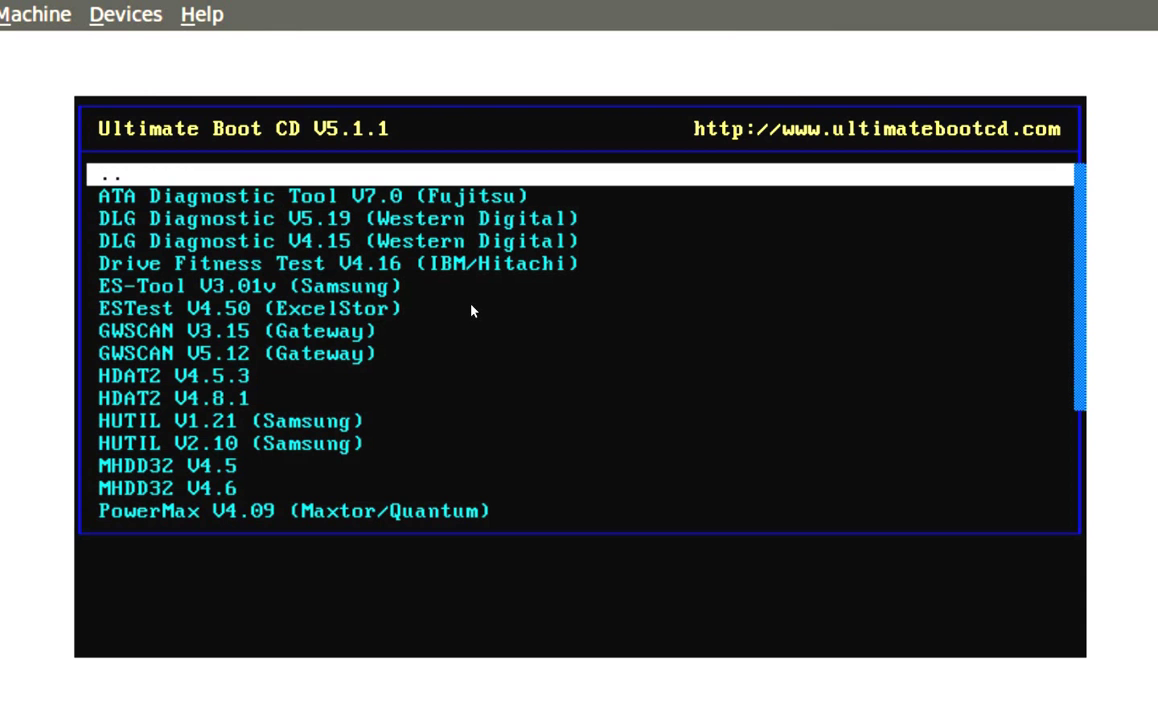
{"action": "key", "text": "Down"}
{"action": "key", "text": "Down"}
{"action": "key", "text": "Down"}
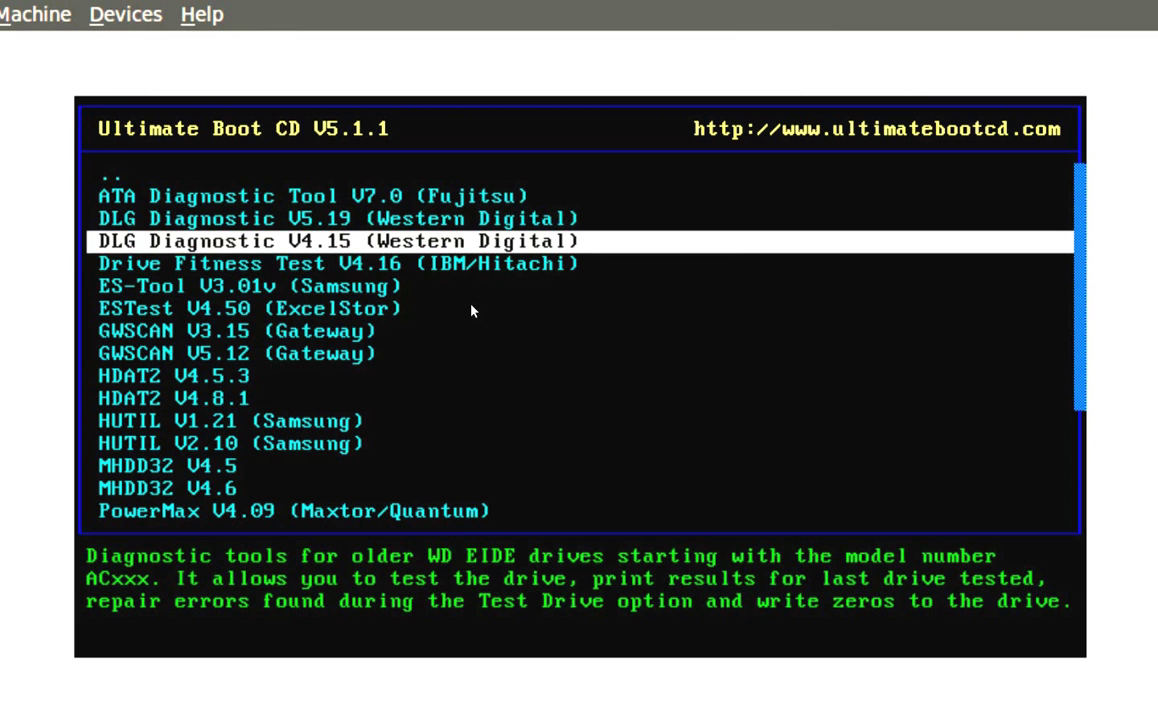
{"action": "key", "text": "Up"}
{"action": "key", "text": "Down"}
{"action": "key", "text": "Down"}
{"action": "key", "text": "Down"}
{"action": "key", "text": "Down"}
{"action": "key", "text": "Down"}
{"action": "key", "text": "Down"}
{"action": "key", "text": "Down"}
{"action": "key", "text": "Down"}
{"action": "key", "text": "Down"}
{"action": "key", "text": "Down"}
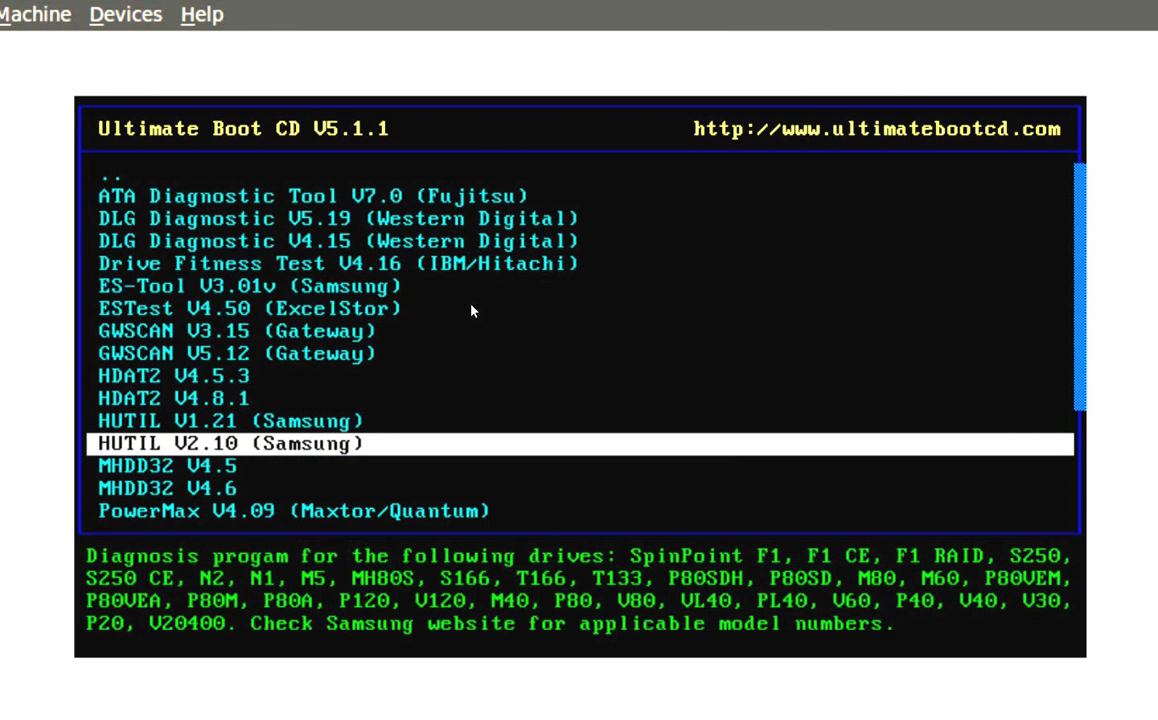
{"action": "key", "text": "Down"}
{"action": "key", "text": "Down"}
{"action": "key", "text": "Down"}
{"action": "key", "text": "Down"}
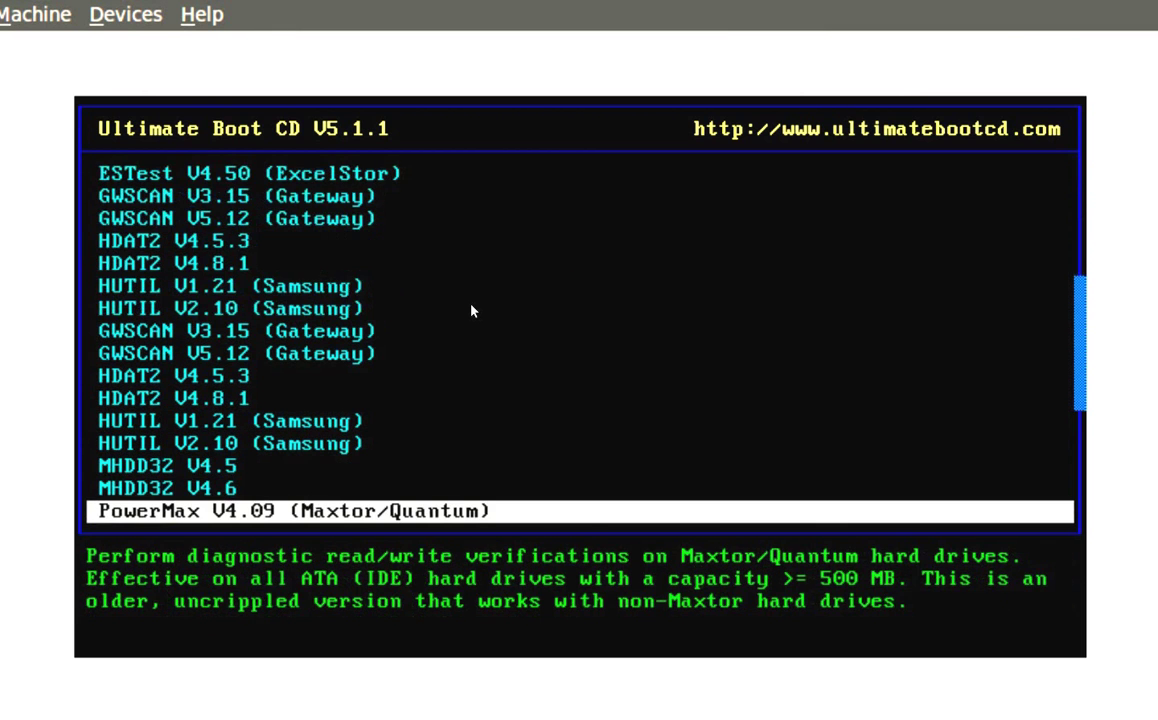
{"action": "key", "text": "Down"}
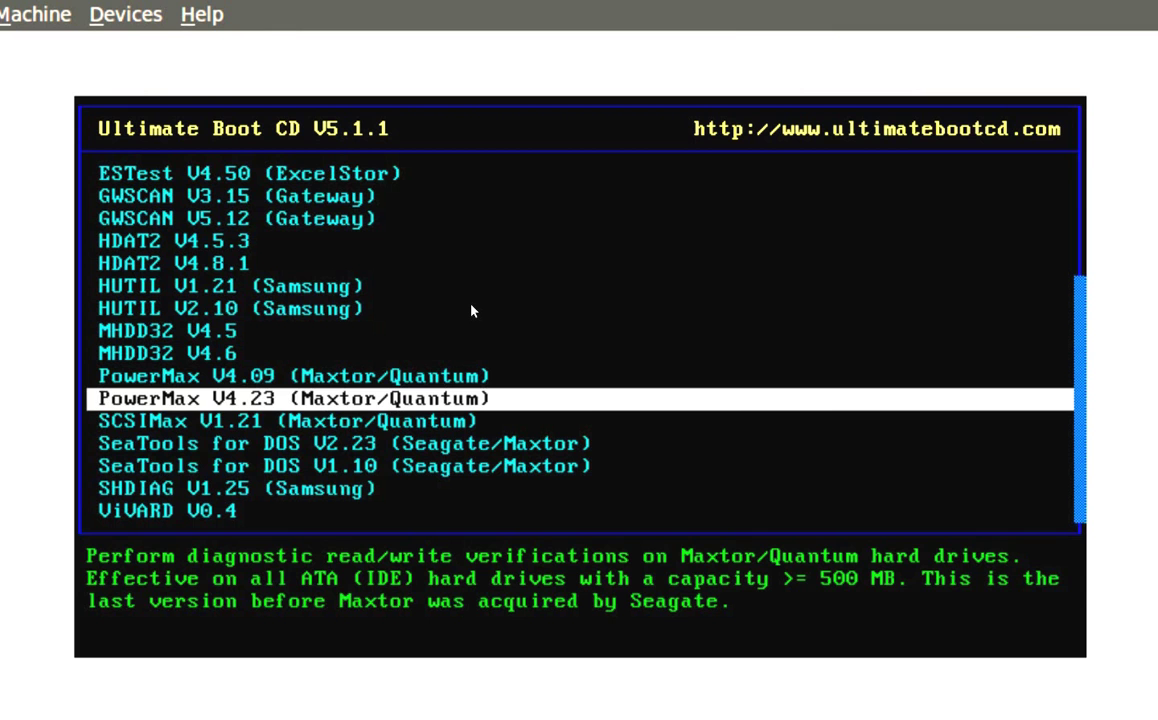
{"action": "key", "text": "Down"}
{"action": "key", "text": "Down"}
{"action": "key", "text": "Down"}
{"action": "key", "text": "Down"}
{"action": "key", "text": "Down"}
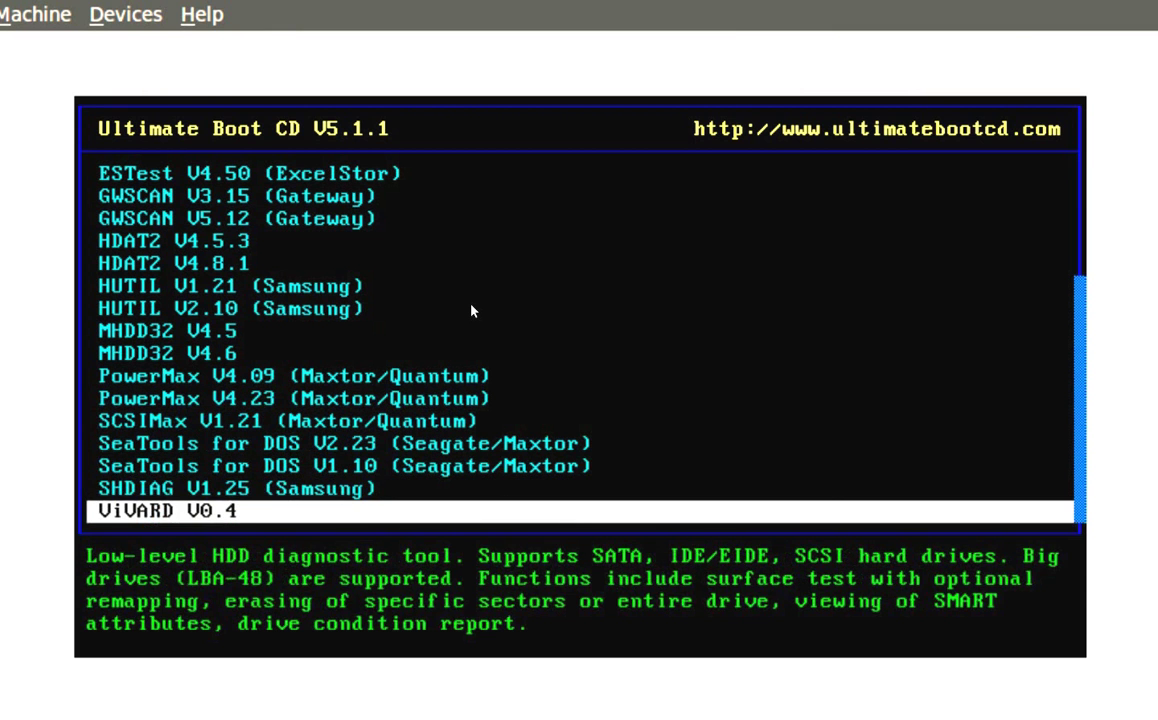
{"action": "key", "text": "Up"}
{"action": "key", "text": "Up"}
{"action": "key", "text": "Up"}
{"action": "key", "text": "Up"}
{"action": "key", "text": "Up"}
{"action": "key", "text": "Up"}
{"action": "key", "text": "Up"}
{"action": "key", "text": "Up"}
{"action": "key", "text": "Up"}
{"action": "key", "text": "Up"}
{"action": "key", "text": "Up"}
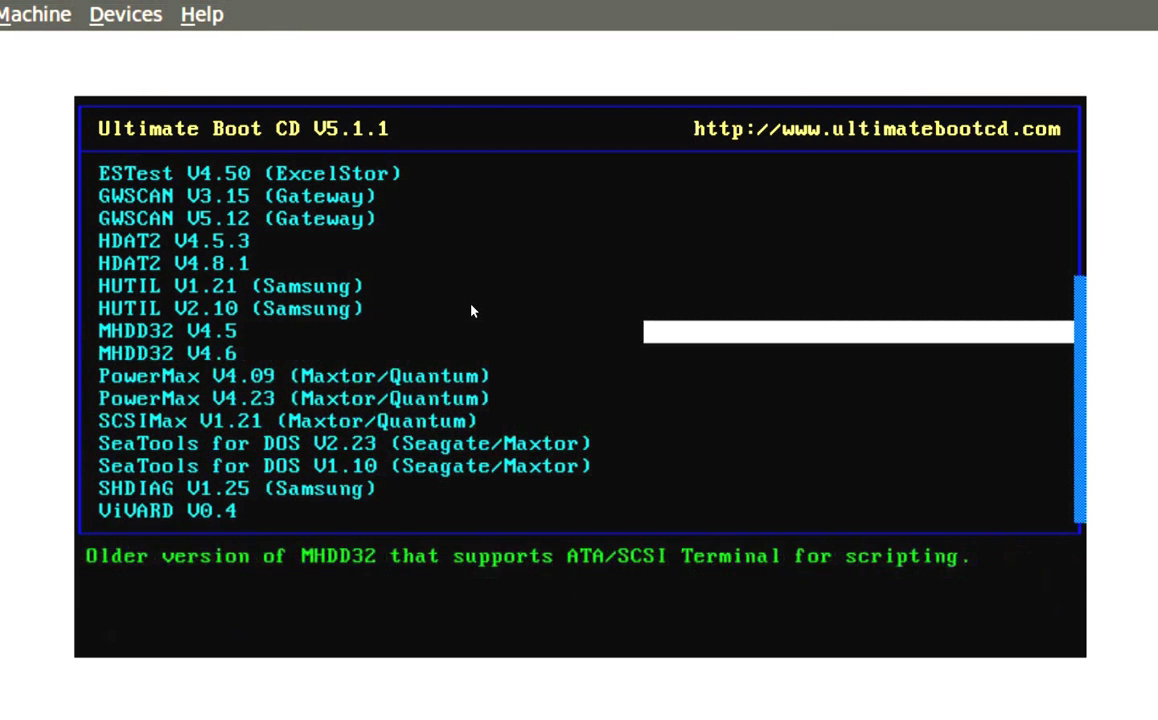
{"action": "key", "text": "Up"}
{"action": "key", "text": "Up"}
{"action": "key", "text": "Up"}
{"action": "key", "text": "Up"}
{"action": "key", "text": "Up"}
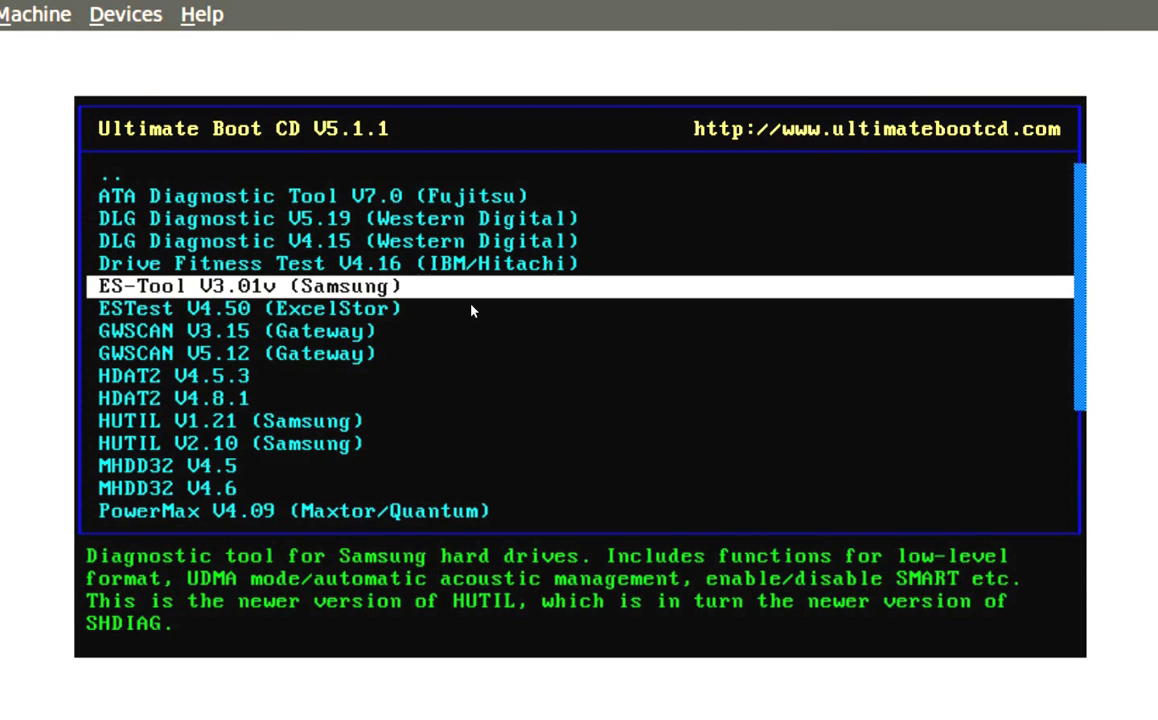
{"action": "key", "text": "Up"}
{"action": "key", "text": "Up"}
{"action": "key", "text": "Up"}
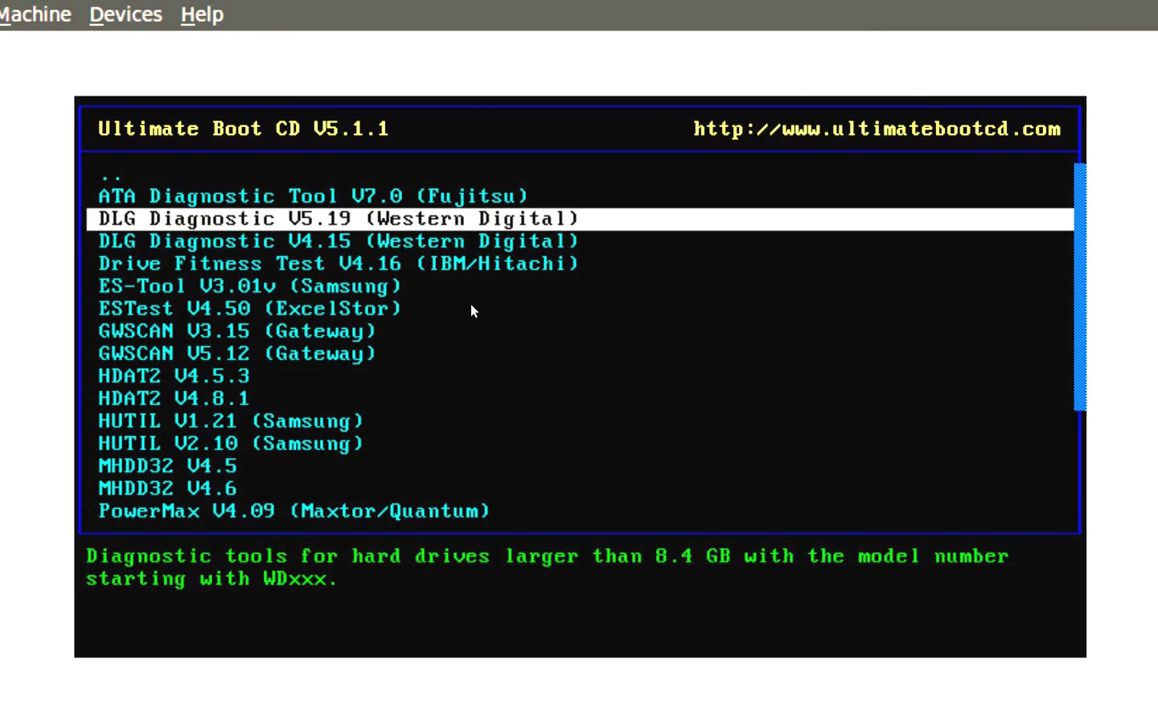
{"action": "key", "text": "Up"}
{"action": "key", "text": "Up"}
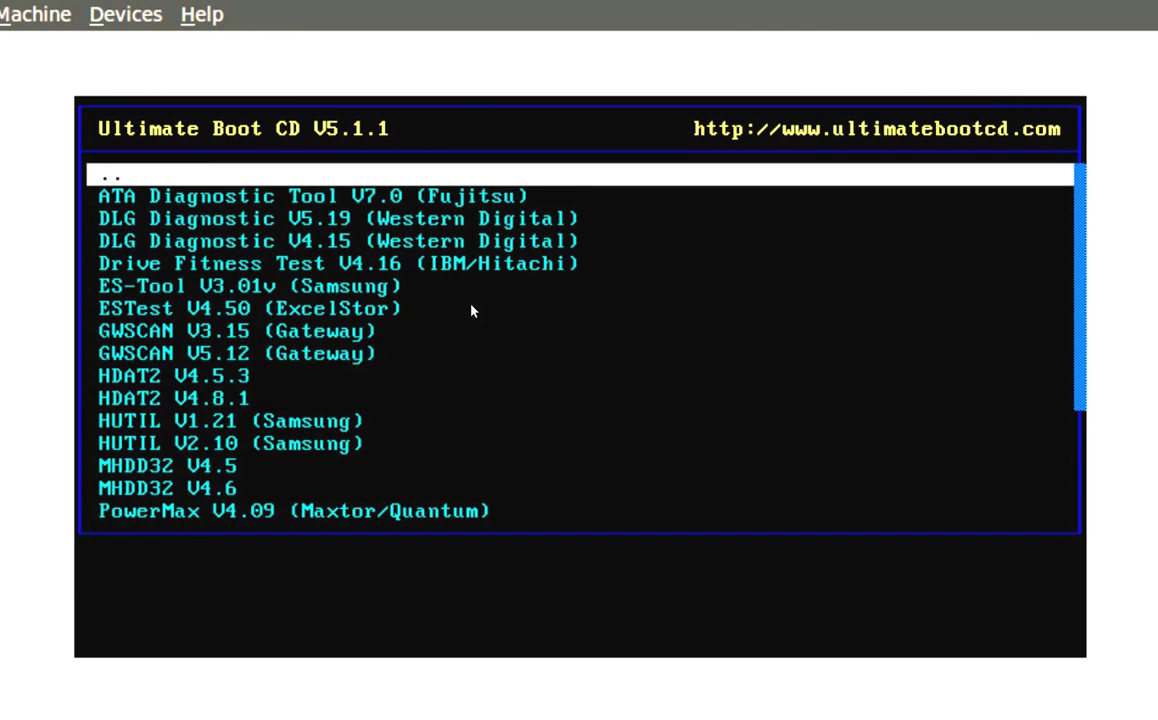
- Back out to the main menu, reopen the HDD categories and highlight Disk Wiping
{"action": "key", "text": "Return"}
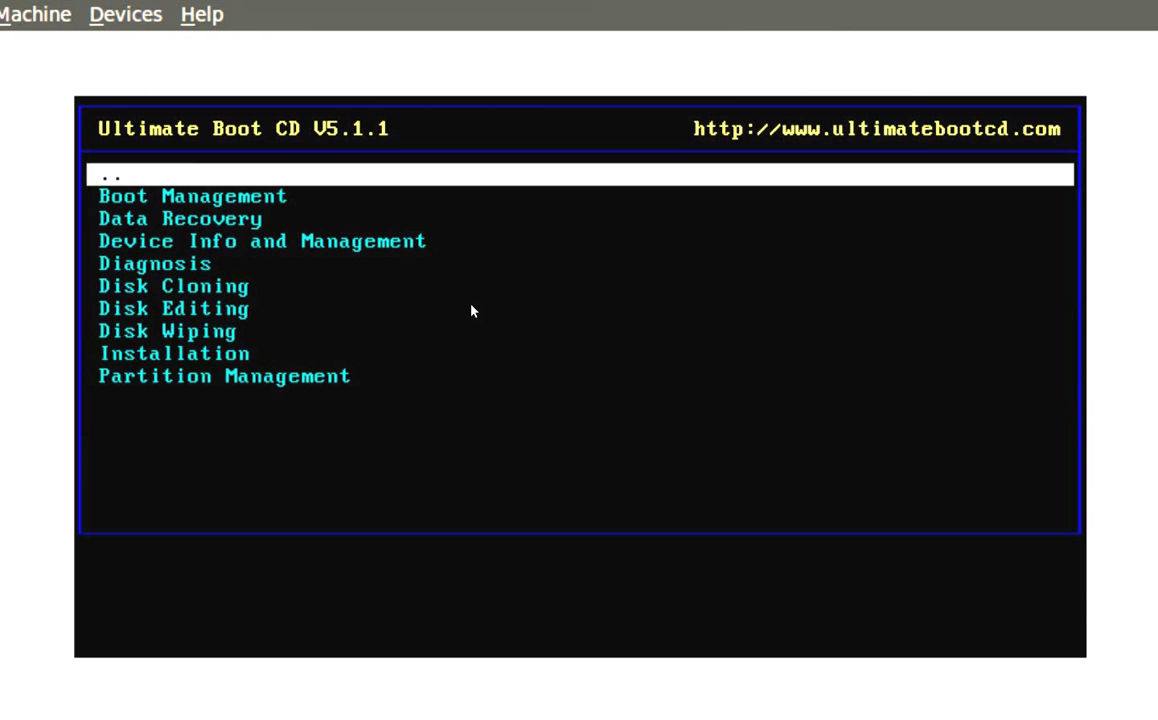
{"action": "key", "text": "Return"}
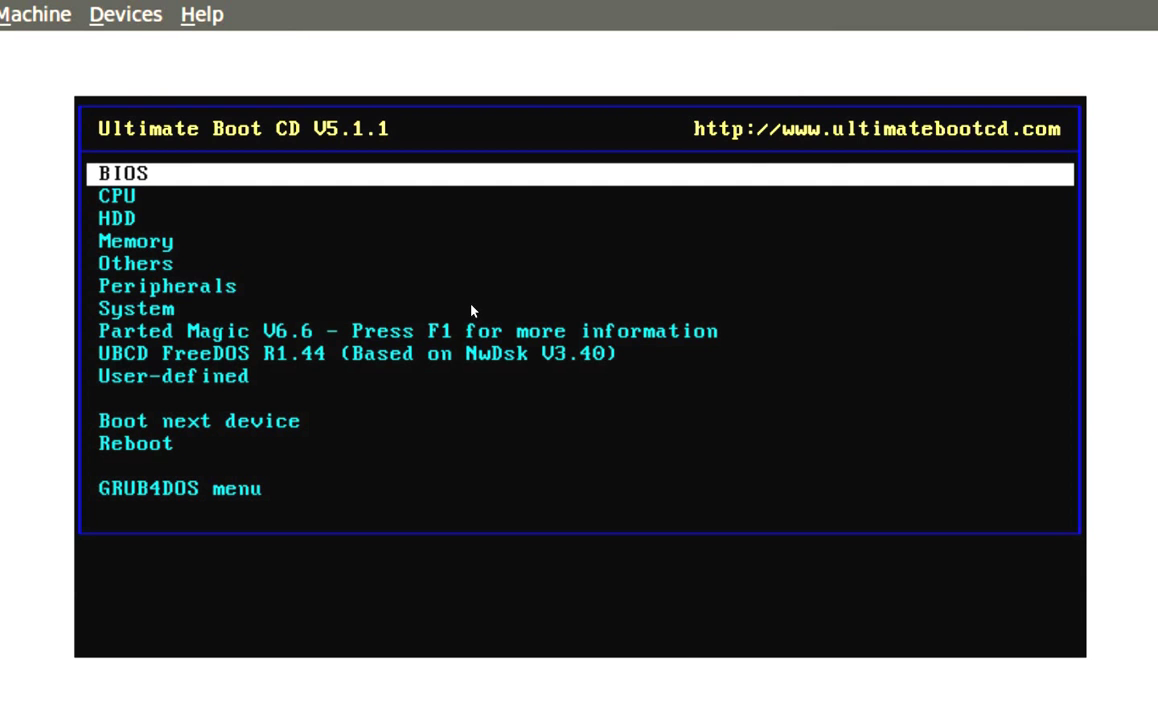
{"action": "key", "text": "Down"}
{"action": "key", "text": "Down"}
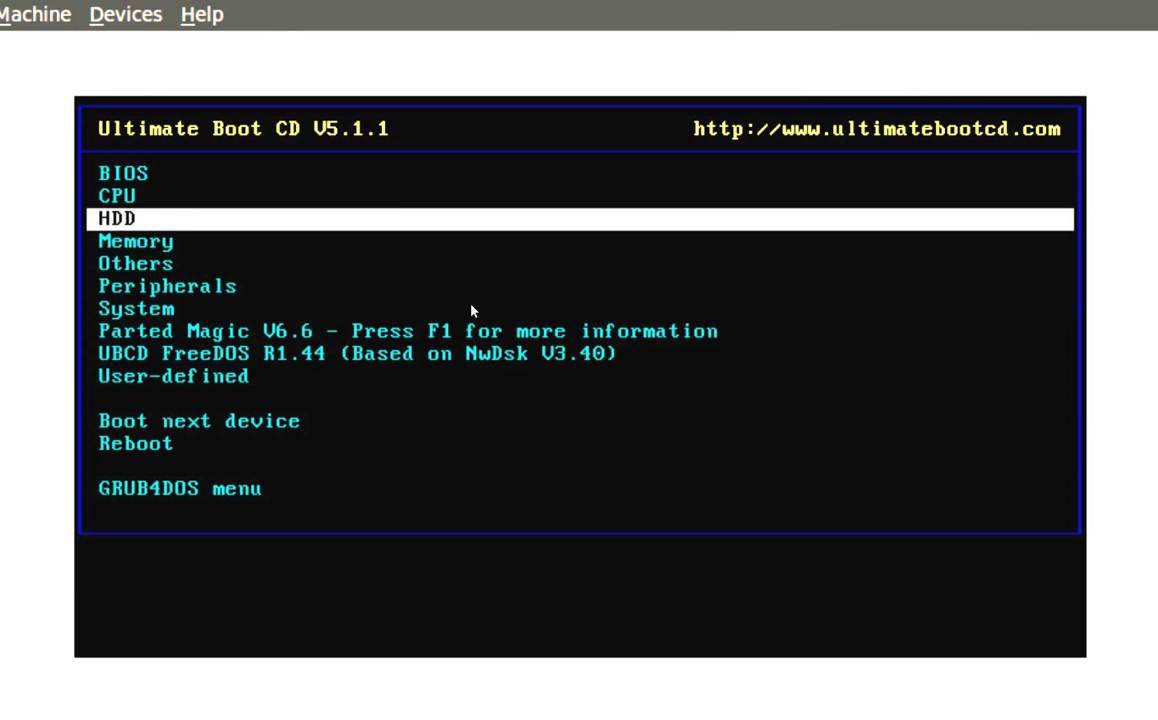
{"action": "key", "text": "Return"}
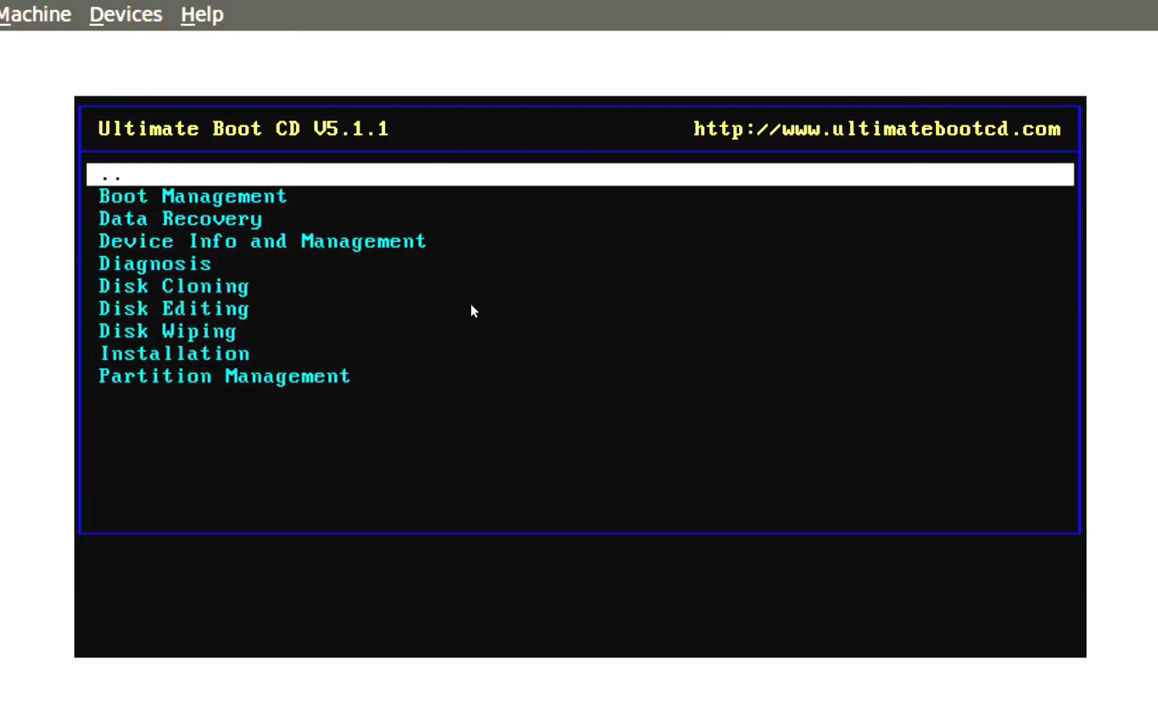
{"action": "key", "text": "Down"}
{"action": "key", "text": "Down"}
{"action": "key", "text": "Down"}
{"action": "key", "text": "Down"}
{"action": "key", "text": "Down"}
{"action": "key", "text": "Down"}
{"action": "key", "text": "Down"}
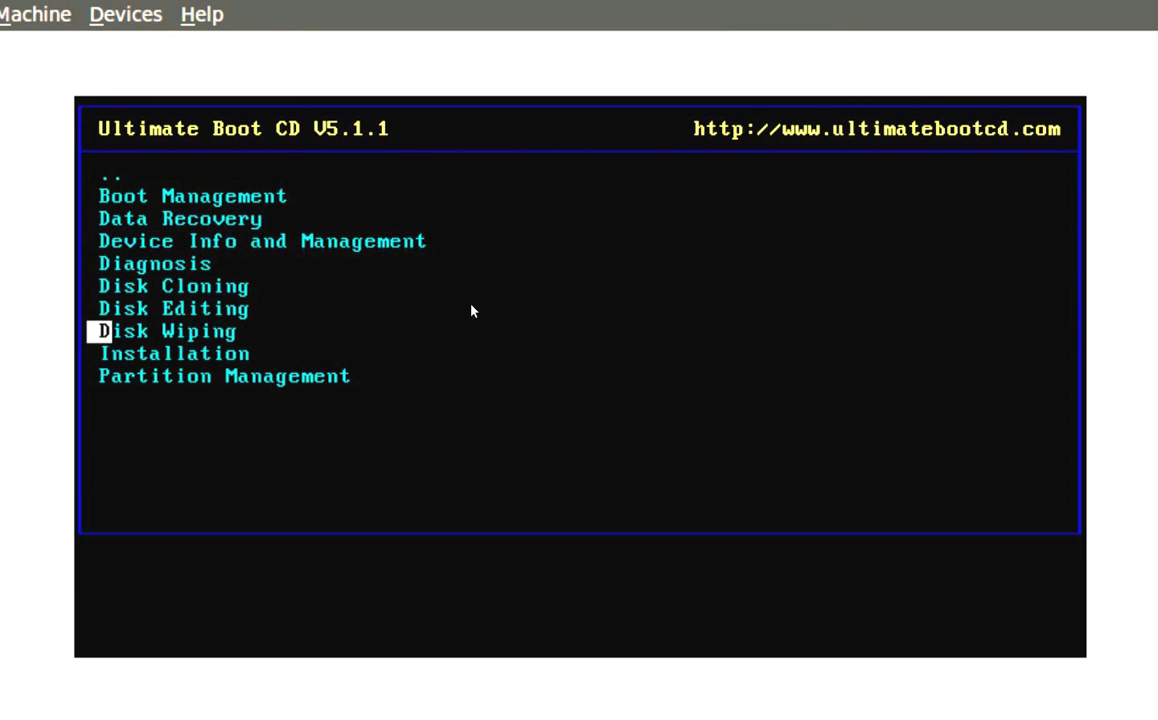
{"action": "key", "text": "Return"}
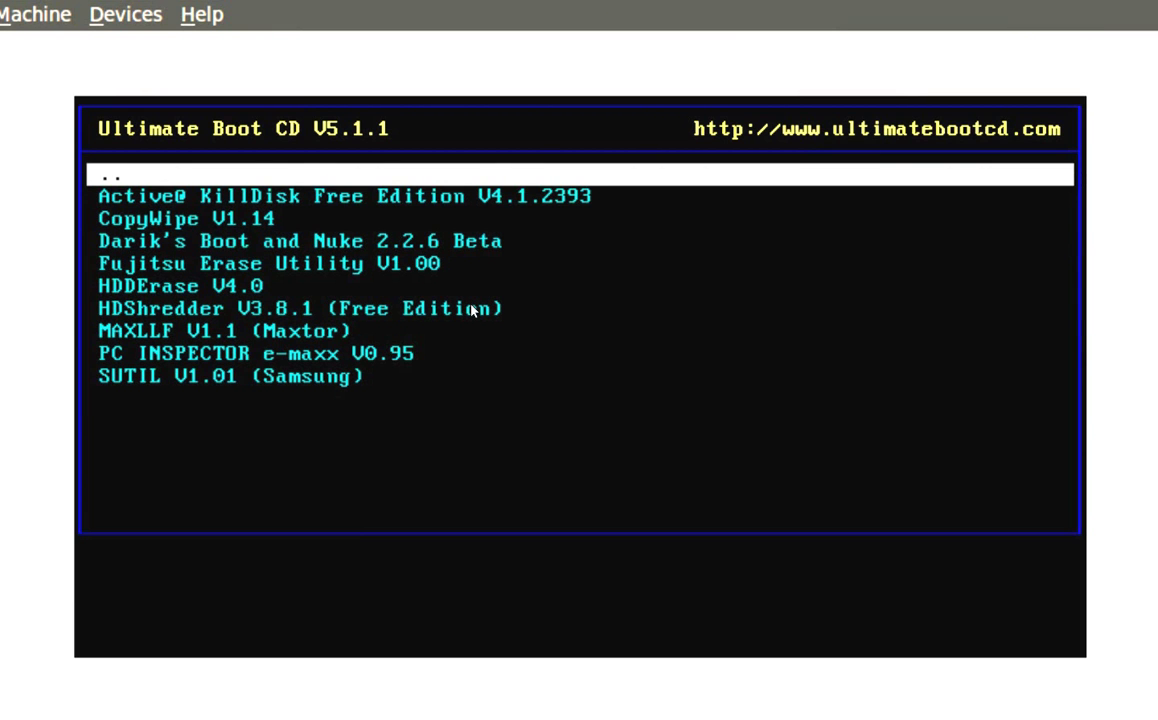
{"action": "key", "text": "Down"}
{"action": "key", "text": "Down"}
{"action": "key", "text": "Down"}
{"action": "key", "text": "Down"}
{"action": "key", "text": "Down"}
{"action": "key", "text": "Down"}
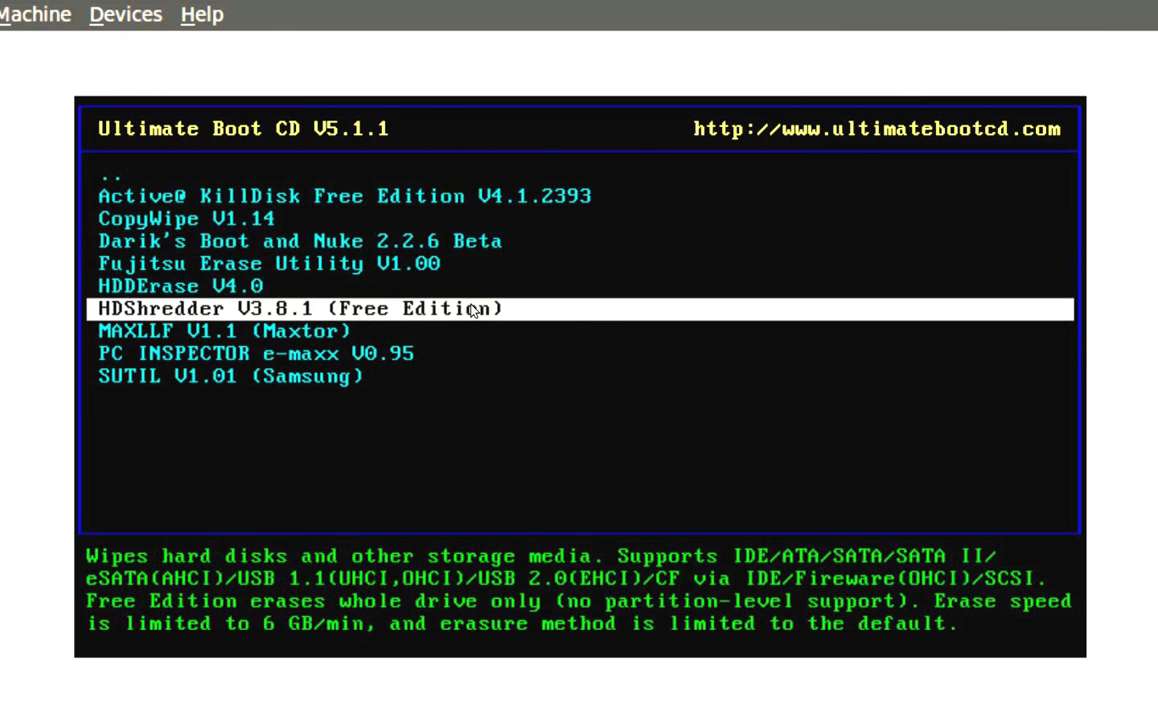
{"action": "key", "text": "Up"}
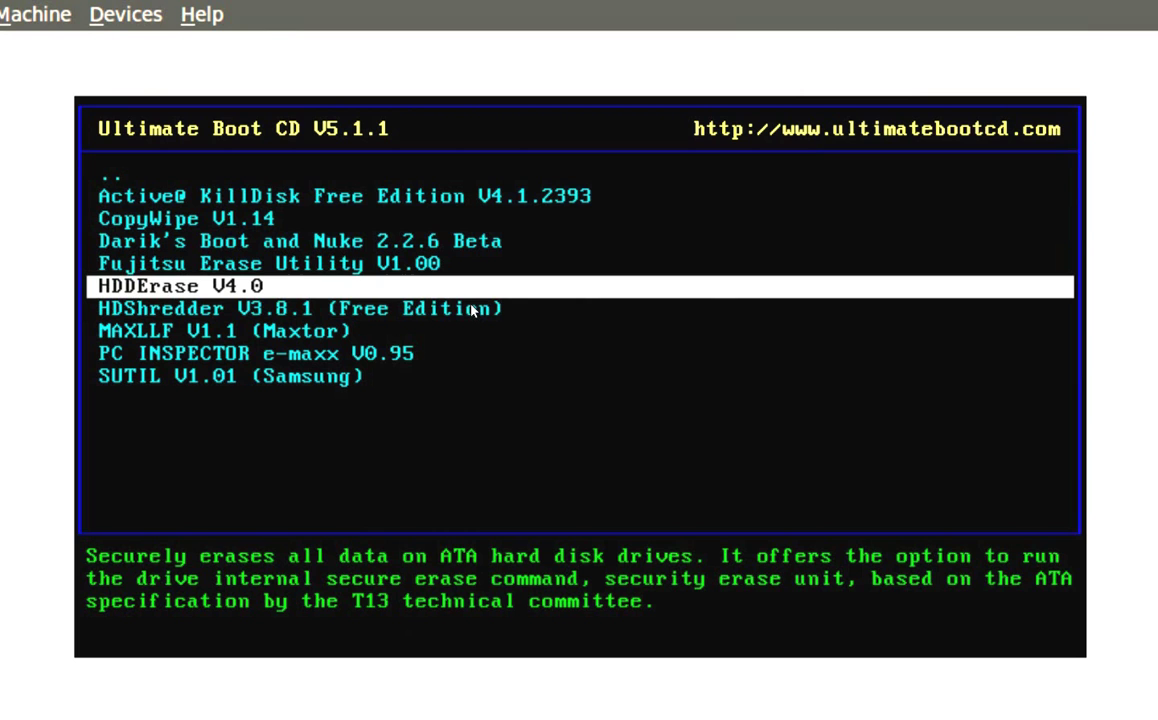
{"action": "key", "text": "Down"}
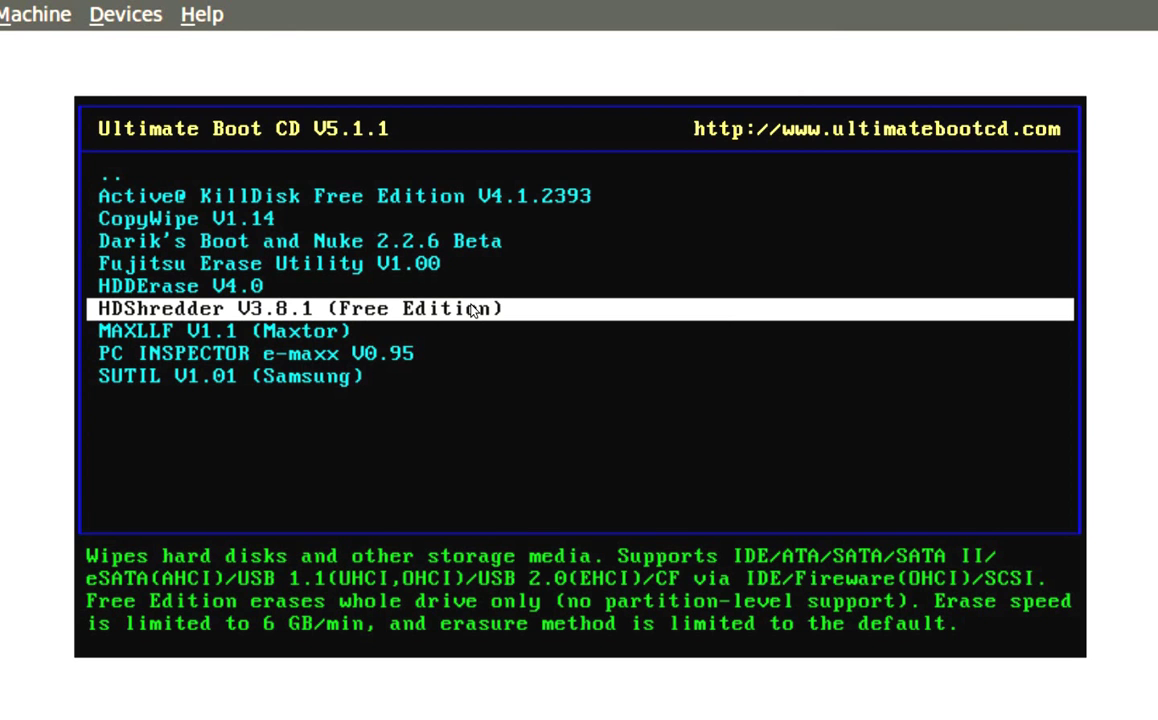
{"action": "key", "text": "Up"}
{"action": "key", "text": "Up"}
{"action": "key", "text": "Up"}
{"action": "key", "text": "Up"}
{"action": "key", "text": "Up"}
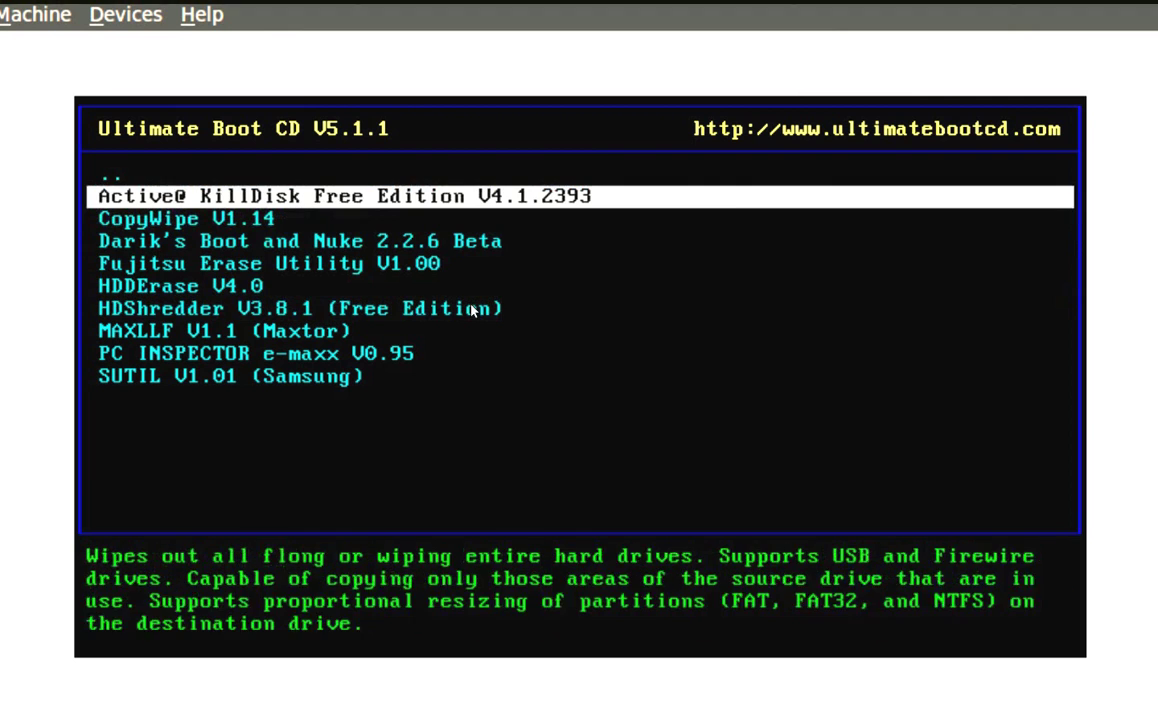
{"action": "key", "text": "Up"}
{"action": "key", "text": "Return"}
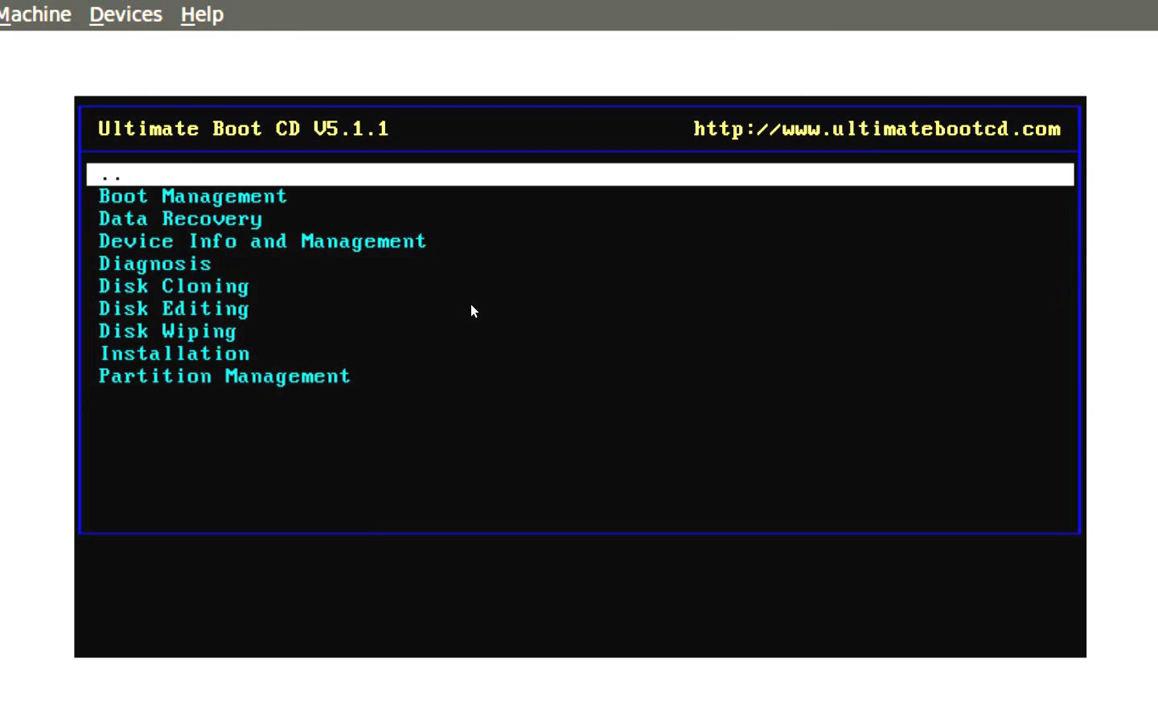
- Open the HDD Diagnosis tools list, then go up through HDD categories to the main boot menu
{"action": "key", "text": "Down"}
{"action": "key", "text": "Down"}
{"action": "key", "text": "Down"}
{"action": "key", "text": "Down"}
{"action": "key", "text": "Return"}
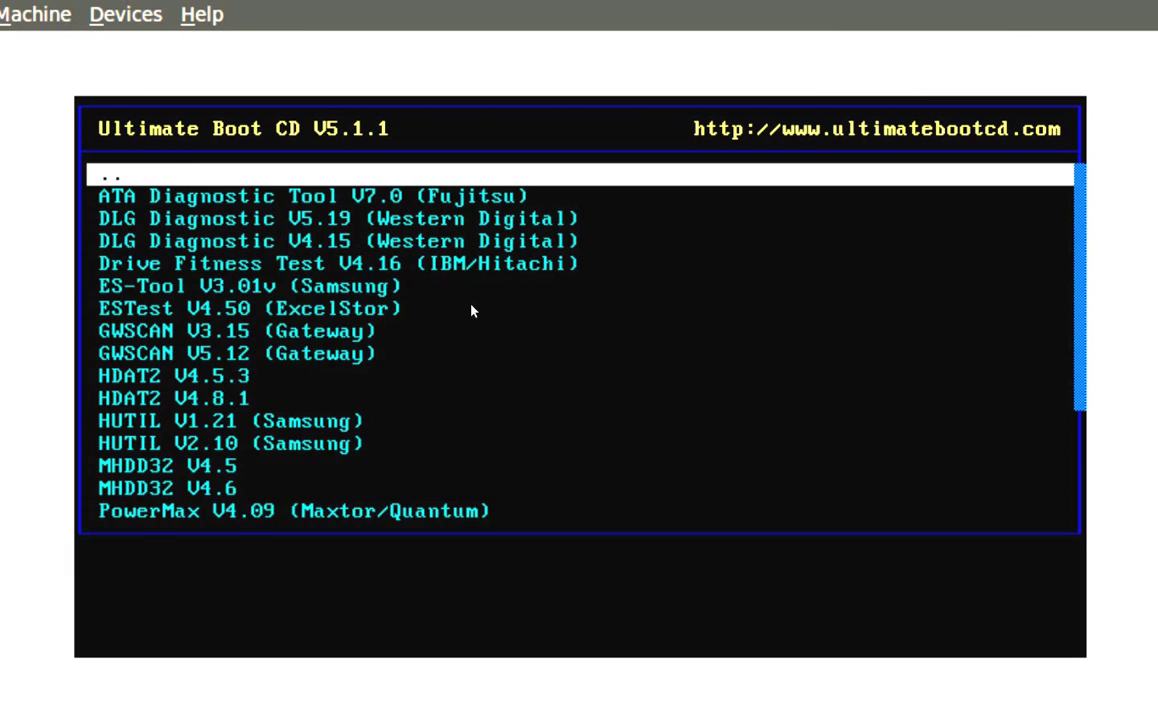
{"action": "key", "text": "Return"}
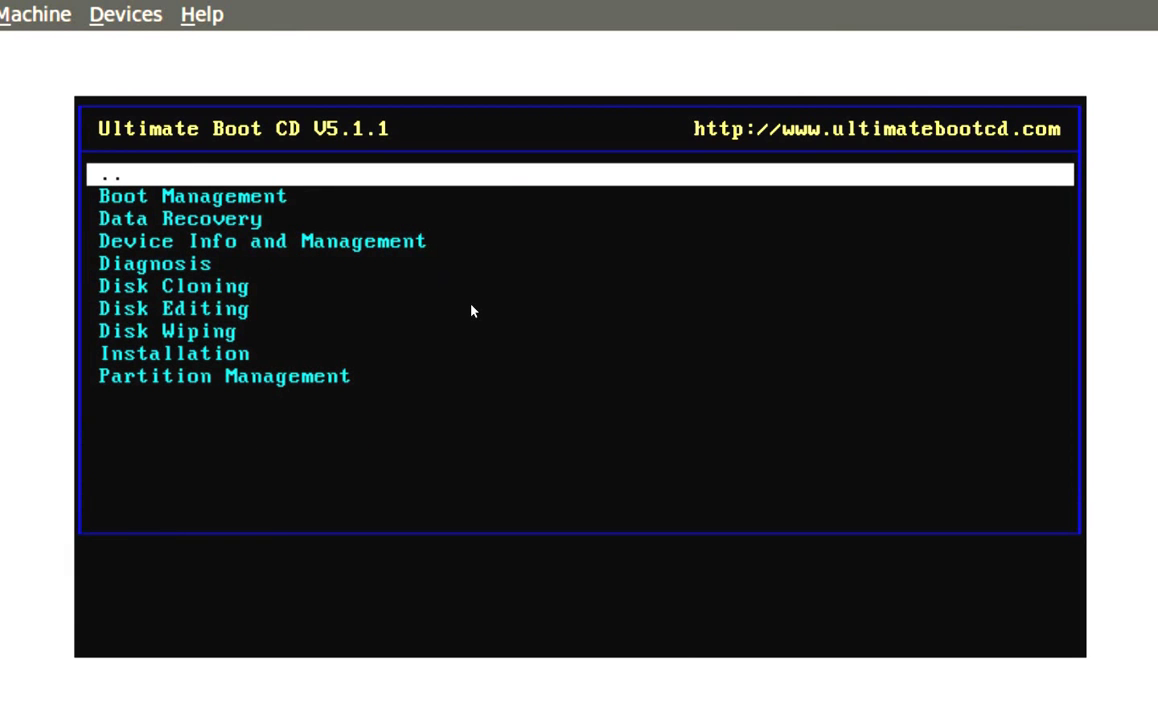
{"action": "key", "text": "Return"}
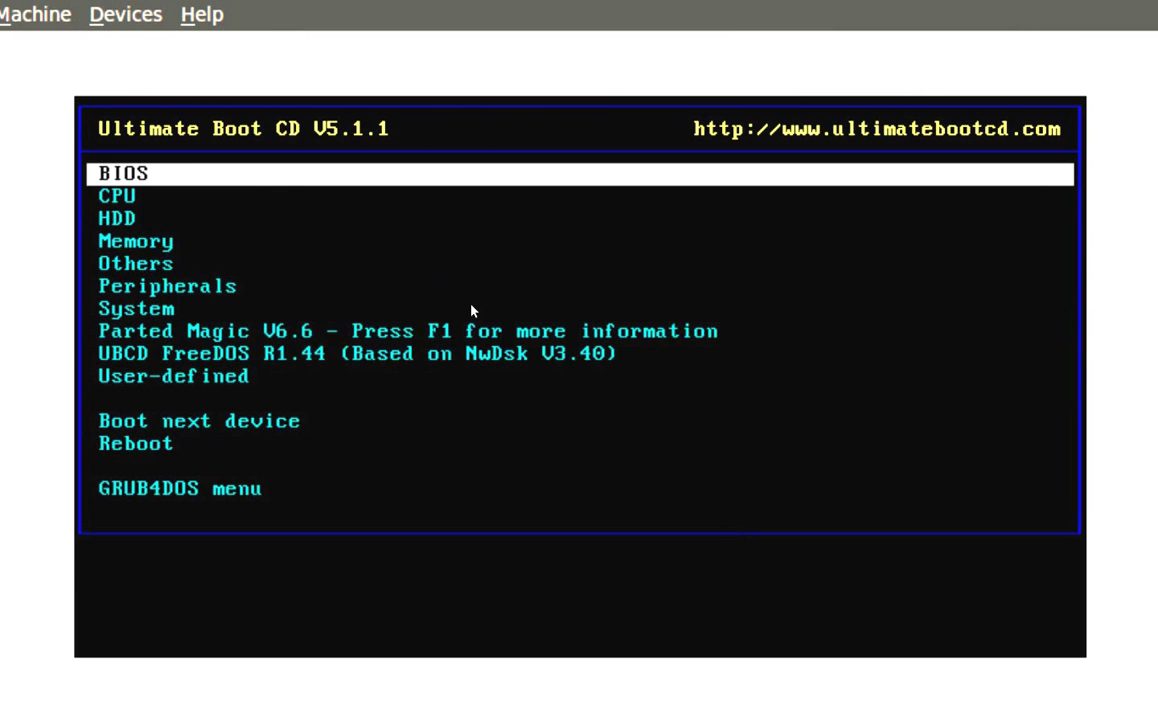
{"action": "key", "text": "Down"}
{"action": "key", "text": "Down"}
{"action": "key", "text": "Down"}
{"action": "key", "text": "Down"}
{"action": "key", "text": "Down"}
{"action": "key", "text": "Down"}
{"action": "key", "text": "Down"}
{"action": "key", "text": "Down"}
{"action": "key", "text": "Down"}
{"action": "key", "text": "Down"}
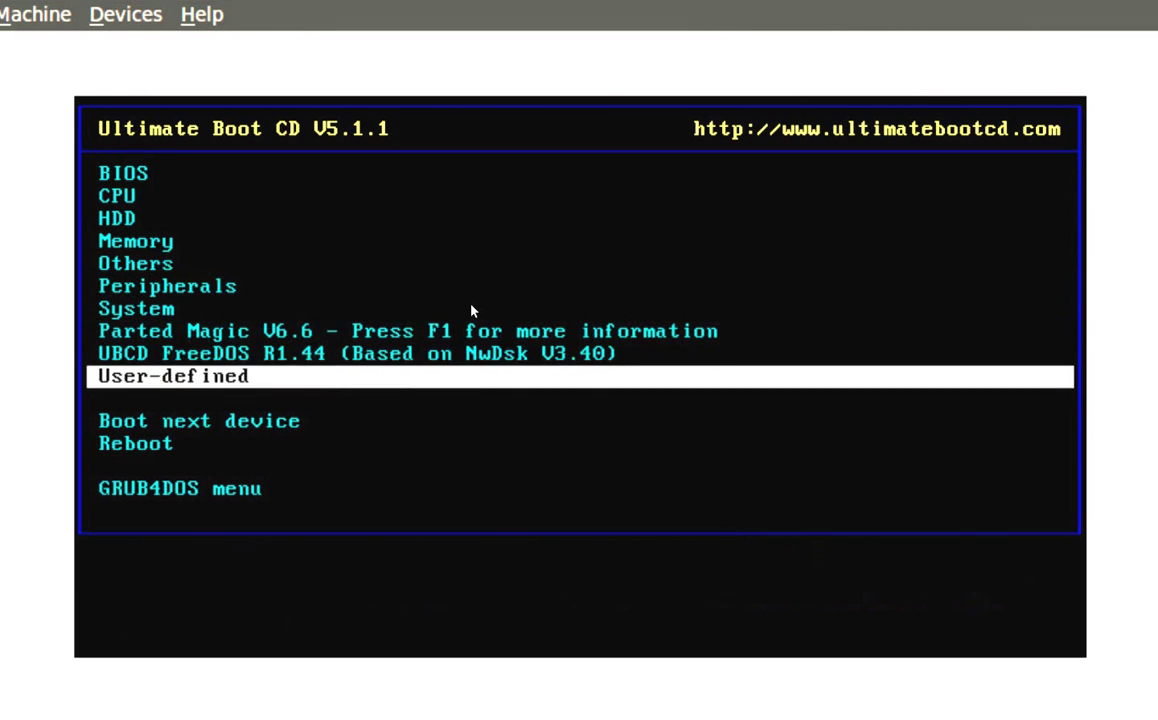
{"action": "key", "text": "Down"}
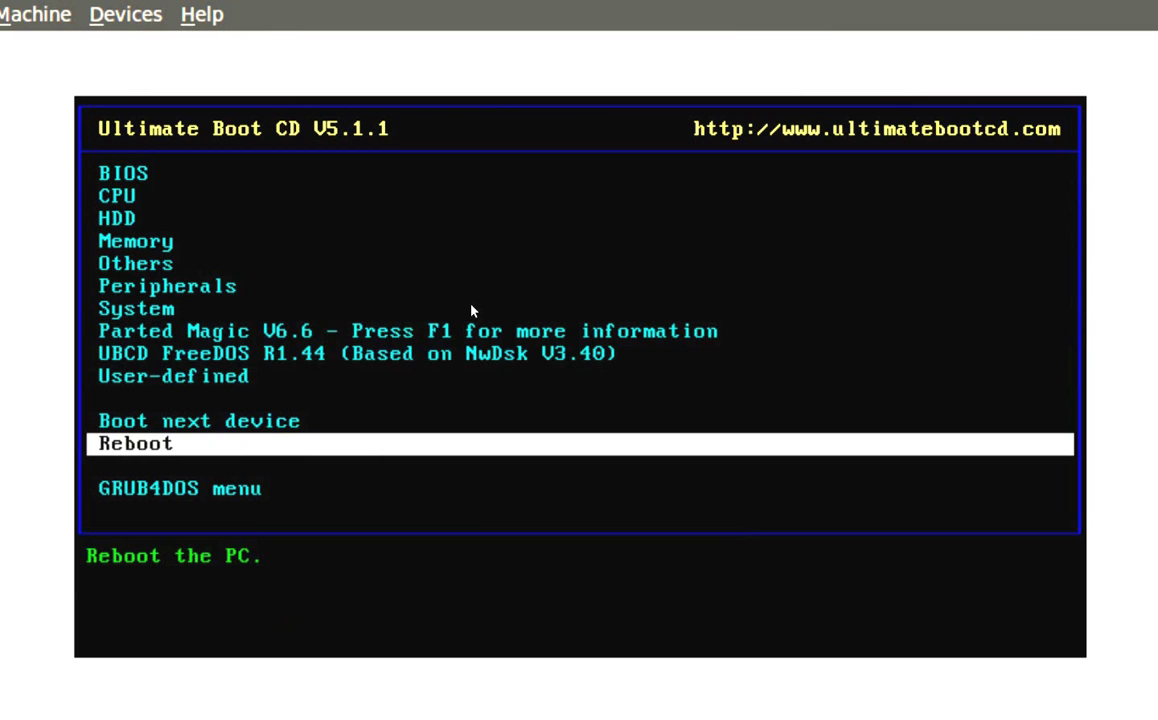
{"action": "key", "text": "Up"}
{"action": "key", "text": "Up"}
{"action": "key", "text": "Up"}
{"action": "key", "text": "Up"}
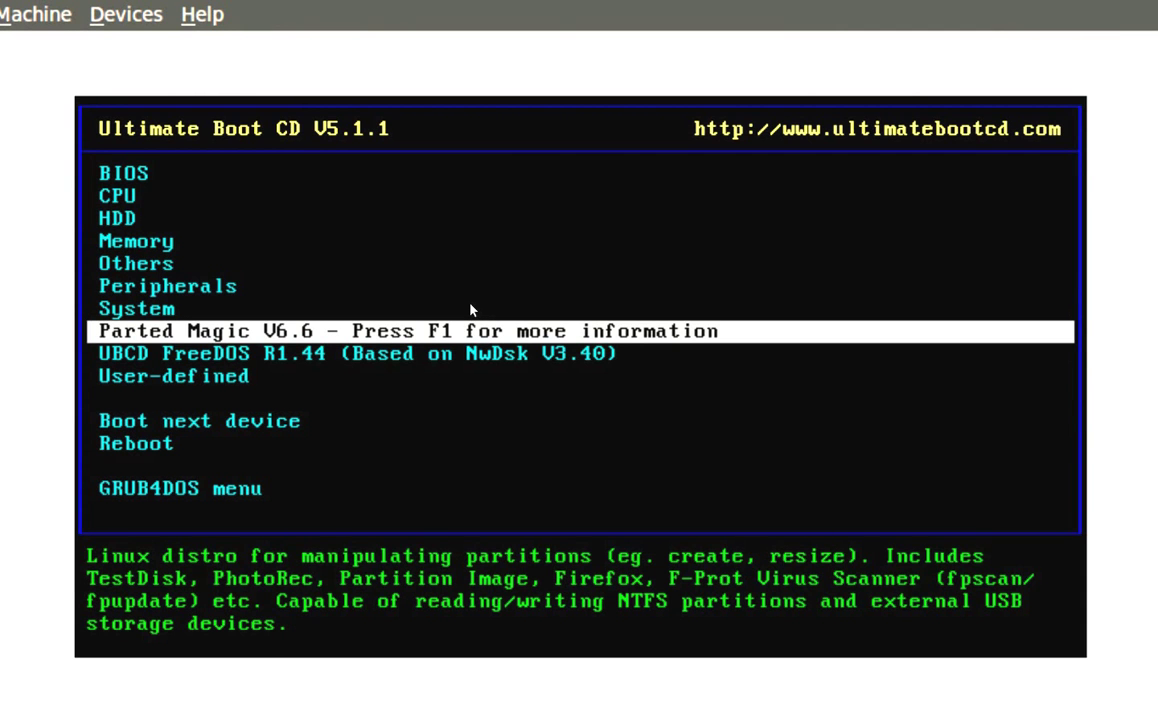
{"action": "key", "text": "Up"}
{"action": "key", "text": "Up"}
{"action": "key", "text": "Up"}
{"action": "key", "text": "Up"}
{"action": "key", "text": "Down"}
{"action": "key", "text": "Down"}
{"action": "key", "text": "Down"}
{"action": "key", "text": "Down"}
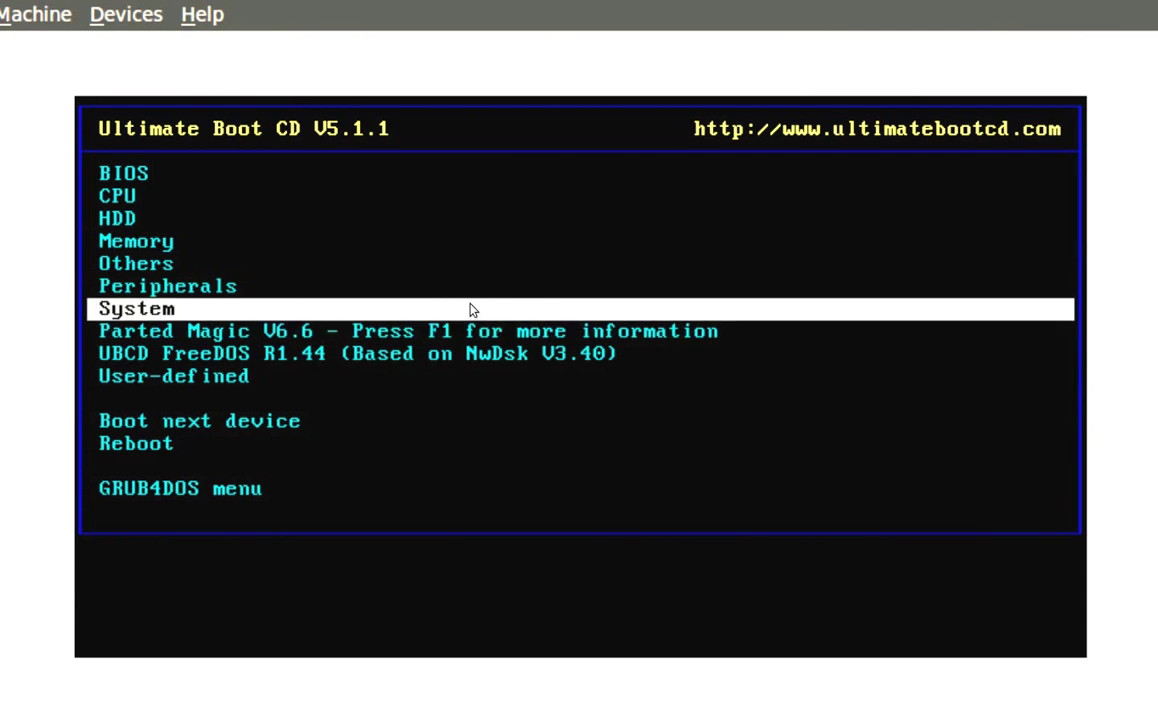
{"action": "key", "text": "Down"}
{"action": "key", "text": "Down"}
{"action": "key", "text": "Down"}
{"action": "key", "text": "Up"}
{"action": "key", "text": "Up"}
{"action": "key", "text": "Up"}
{"action": "key", "text": "Up"}
{"action": "key", "text": "Up"}
{"action": "key", "text": "Up"}
{"action": "key", "text": "Up"}
{"action": "key", "text": "Up"}
{"action": "key", "text": "Up"}
{"action": "key", "text": "Up"}
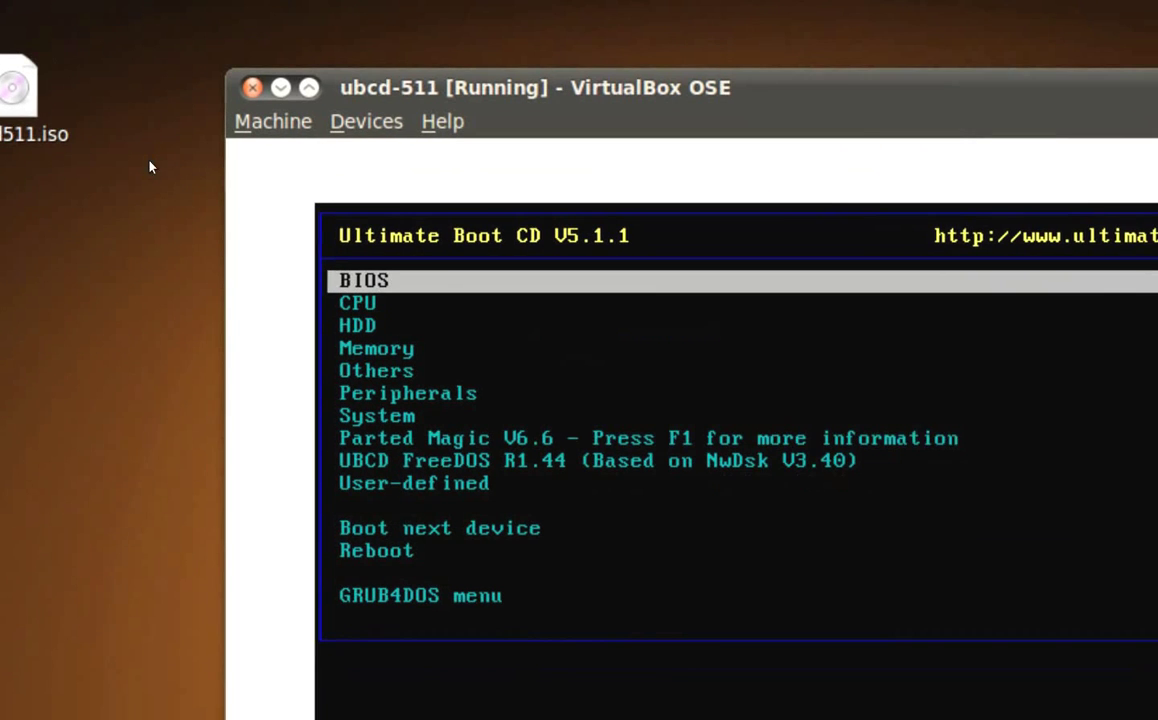